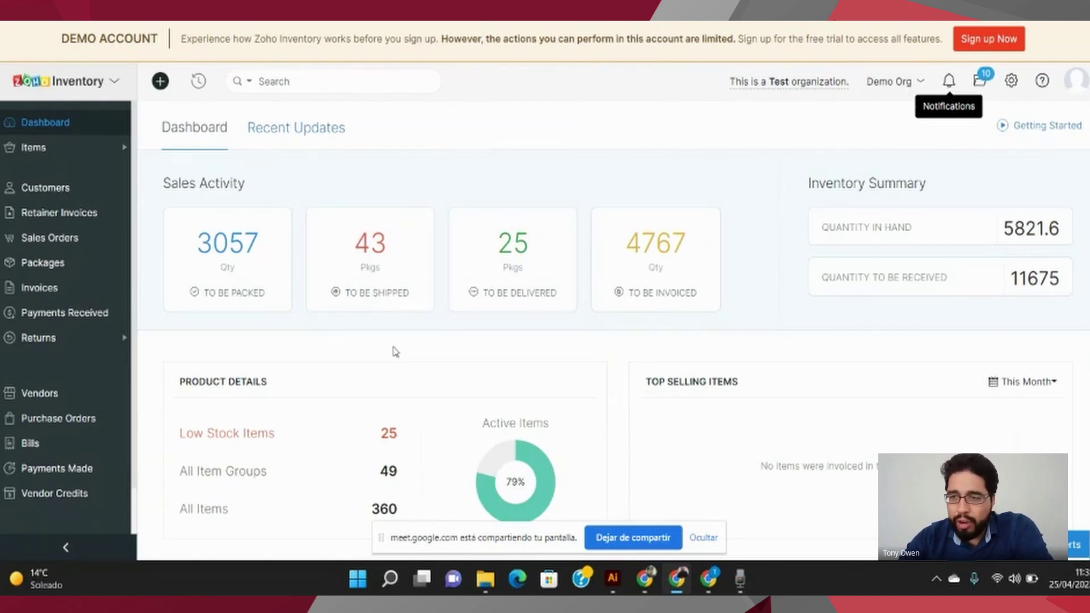
# Review the dashboard's product details, top selling items, purchase order and sales order summaries
pyautogui.scroll(-3, 510, 348)
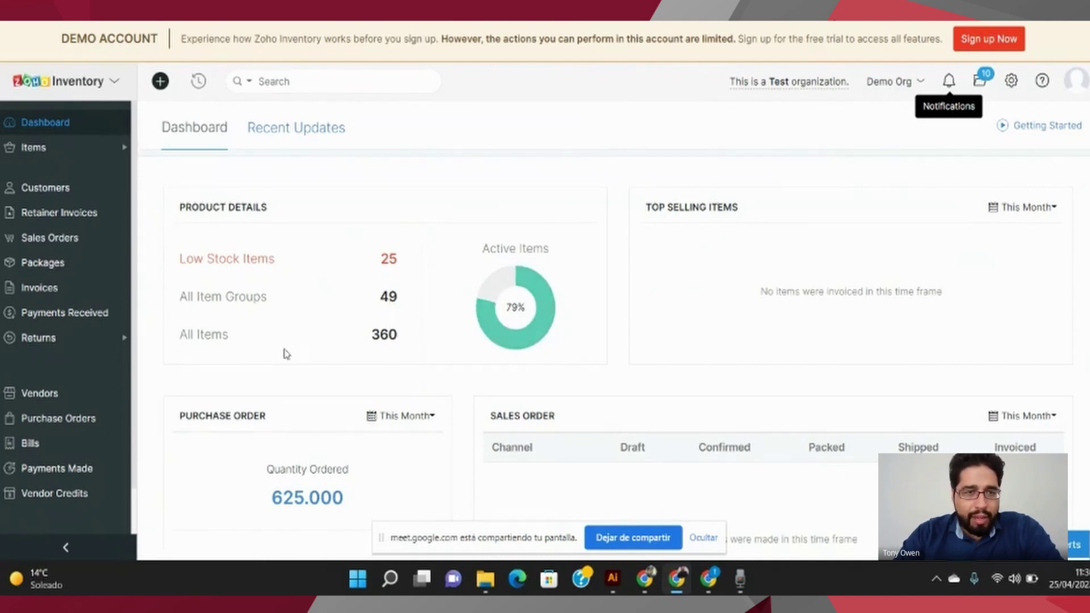
pyautogui.moveTo(510, 341)
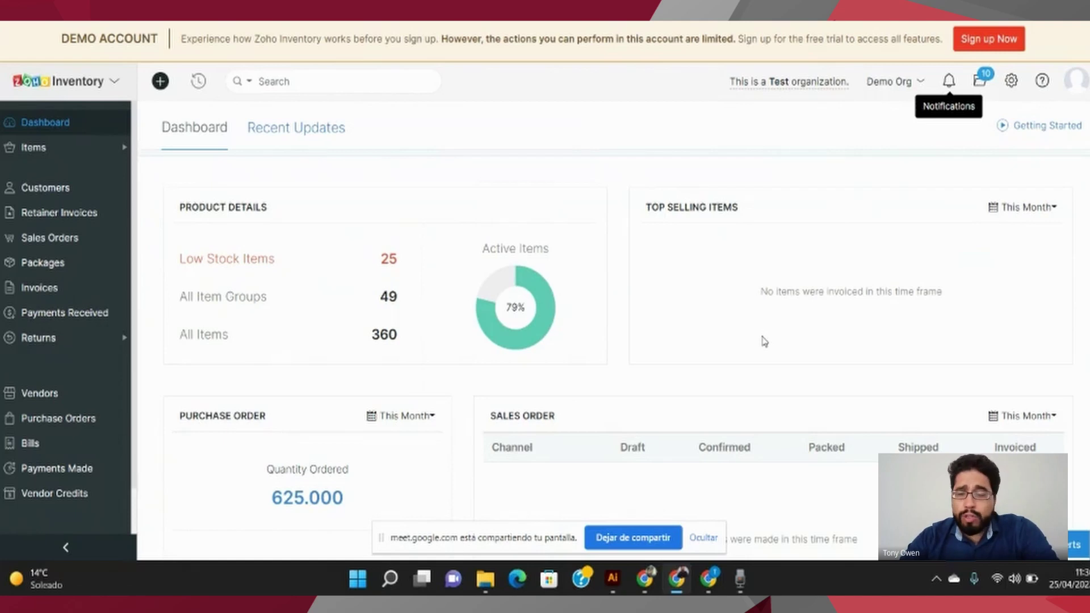
pyautogui.scroll(-1, 721, 383)
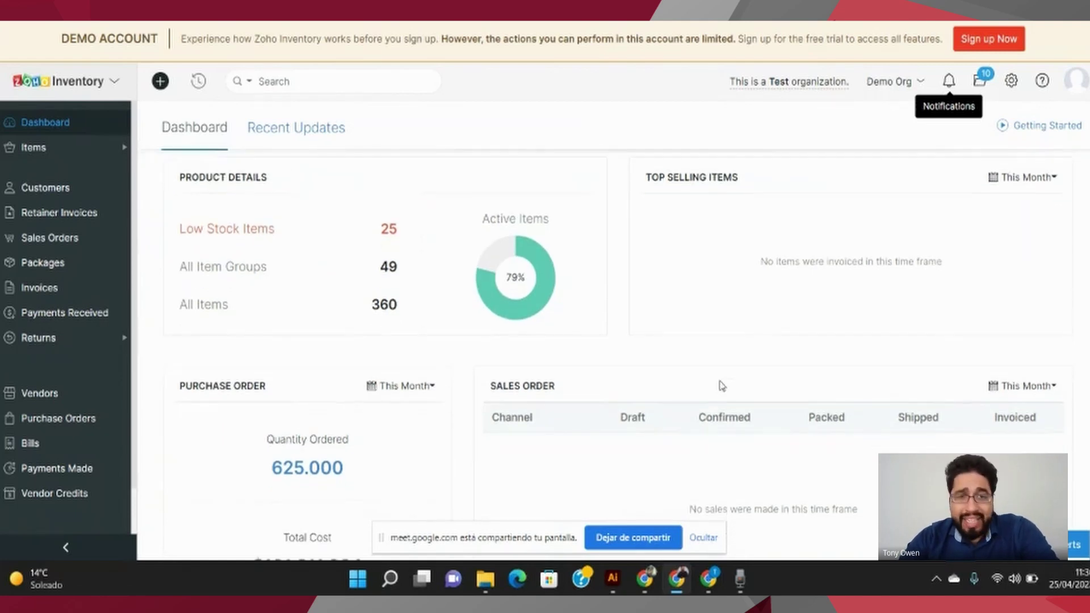
pyautogui.scroll(-1, 722, 386)
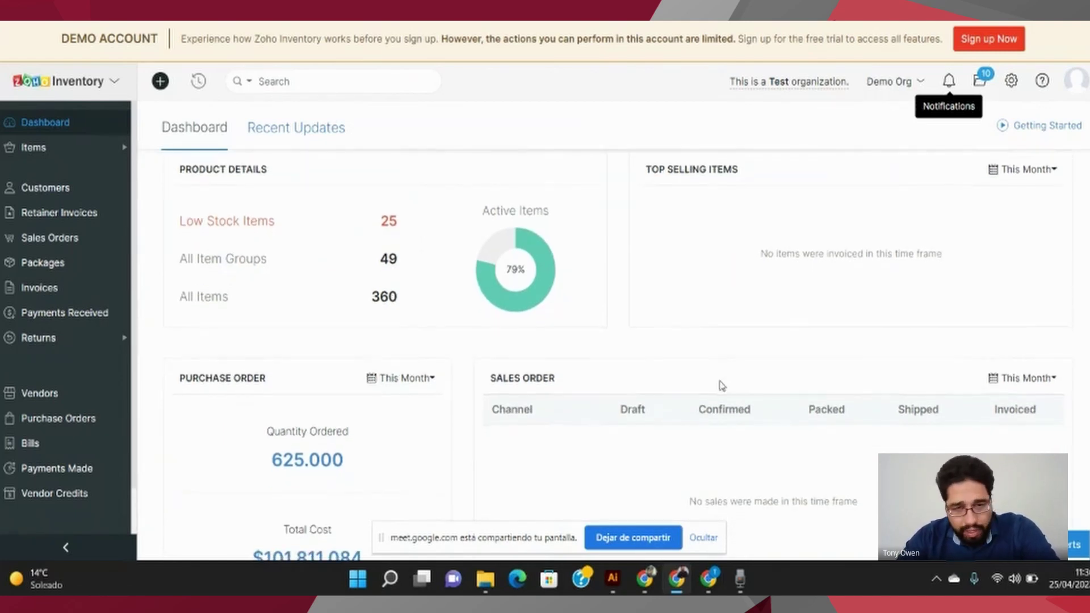
pyautogui.scroll(-1, 722, 386)
pyautogui.scroll(-3, 722, 386)
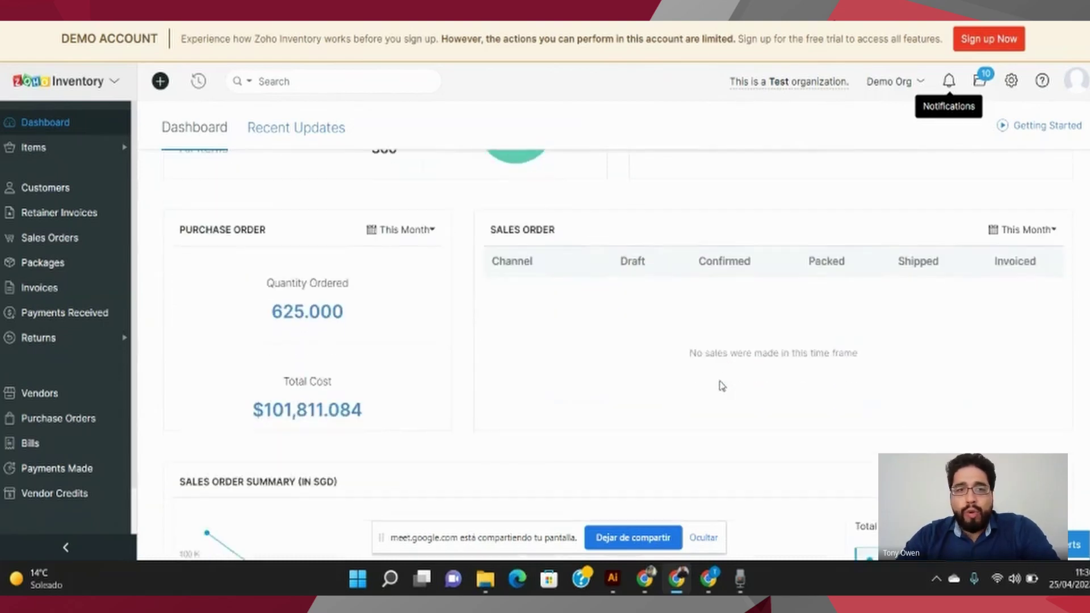
pyautogui.scroll(1, 722, 386)
pyautogui.scroll(4, 722, 386)
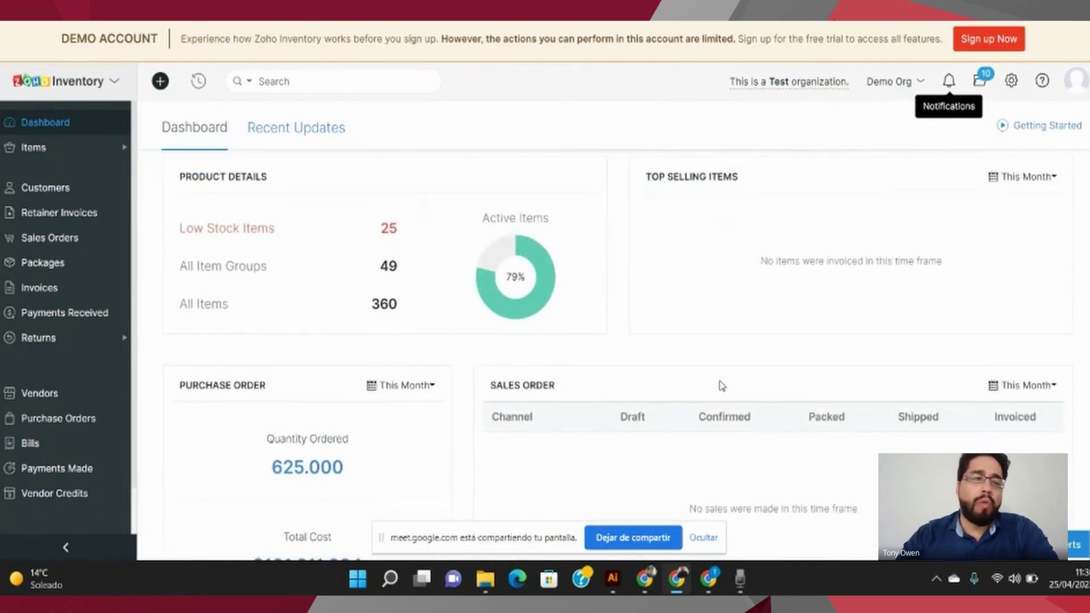
pyautogui.scroll(-1, 722, 386)
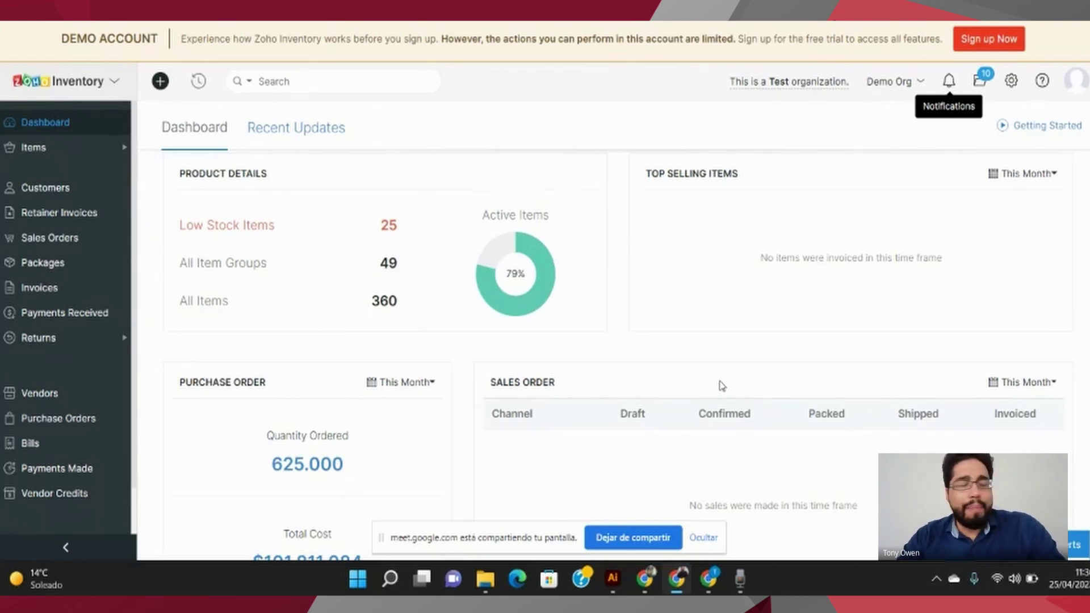
# Examine the dashboard's monthly purchase and sales order figures and the sales order summary chart
pyautogui.scroll(-3, 722, 386)
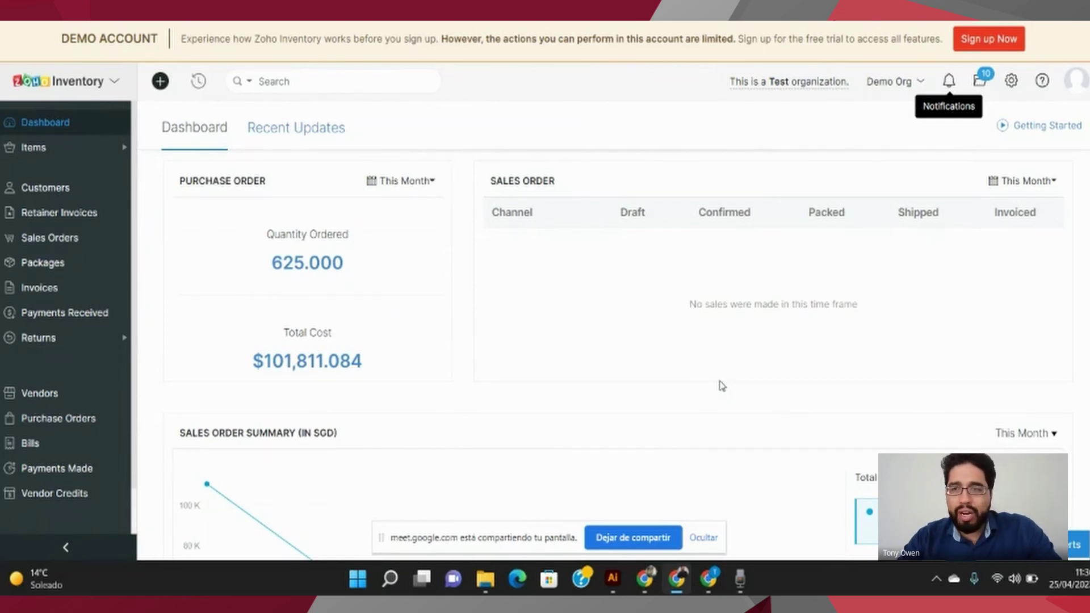
pyautogui.scroll(-1, 722, 386)
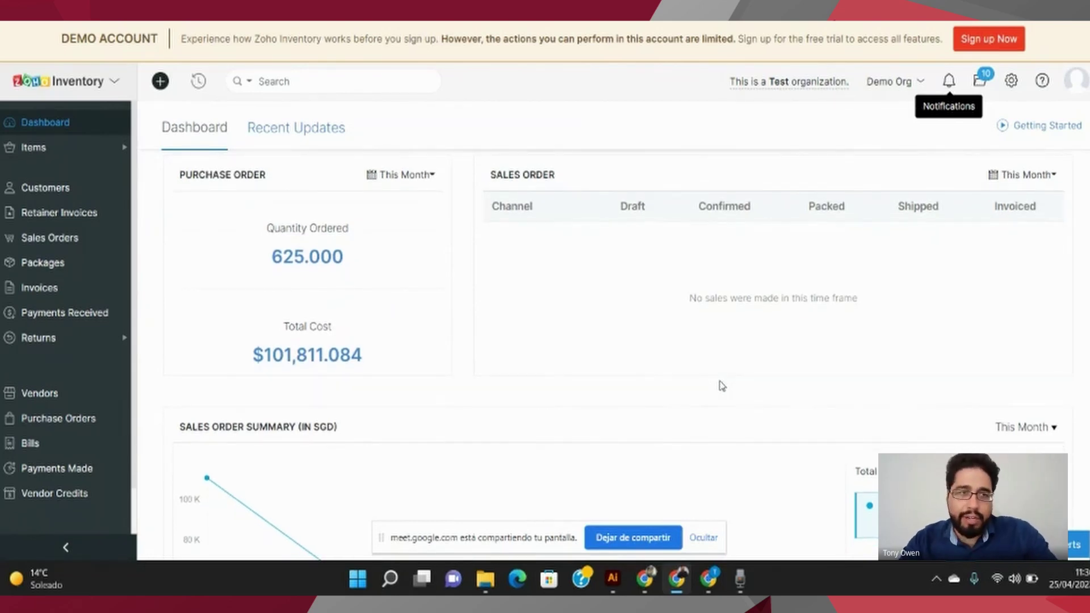
pyautogui.scroll(-1, 446, 375)
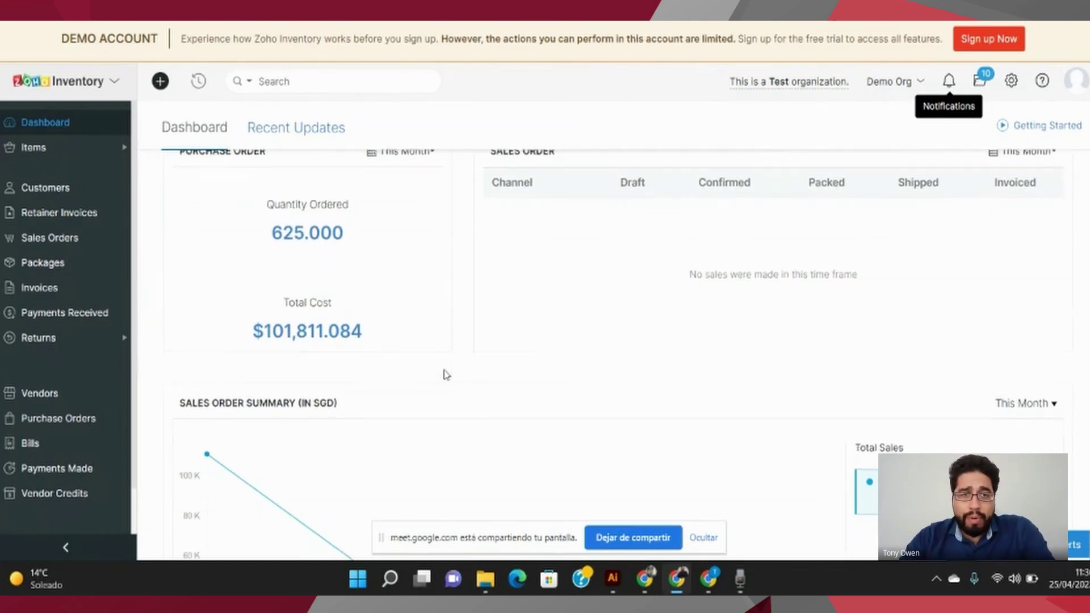
pyautogui.scroll(1, 446, 375)
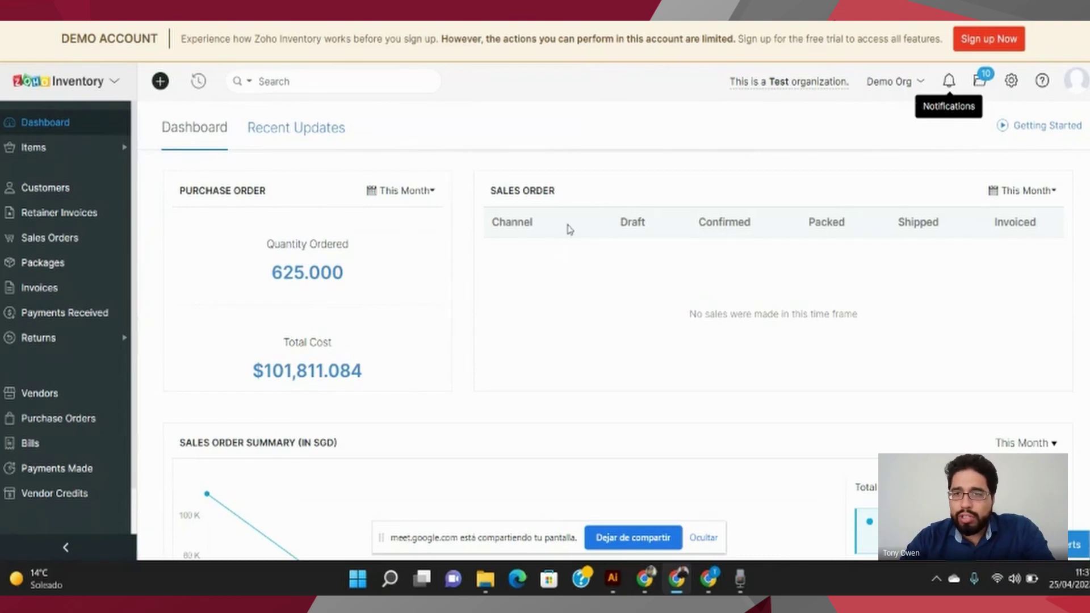
pyautogui.scroll(-5, 685, 413)
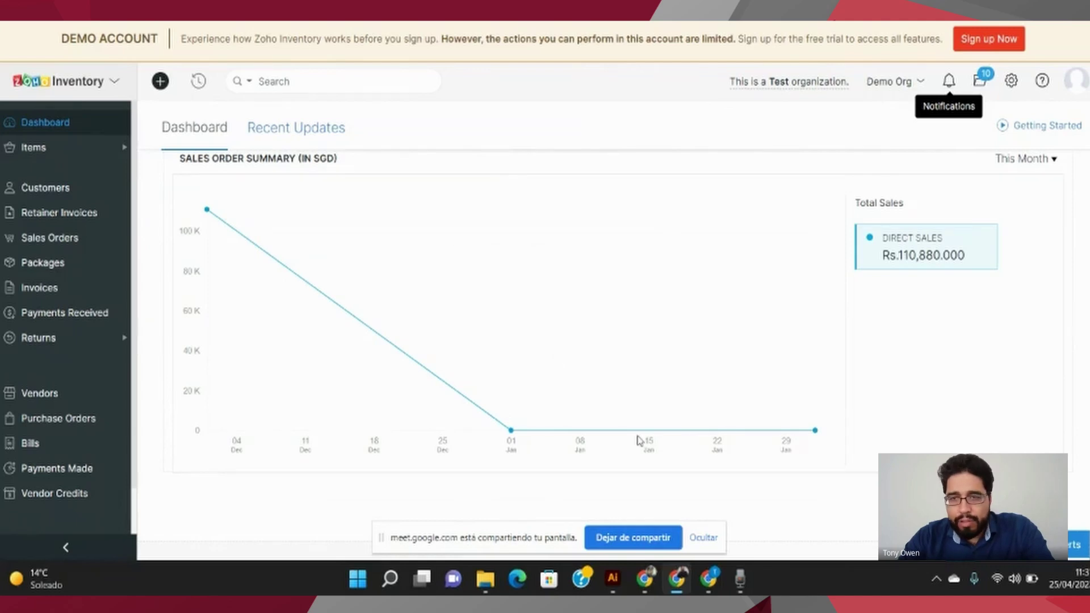
pyautogui.scroll(-5, 639, 441)
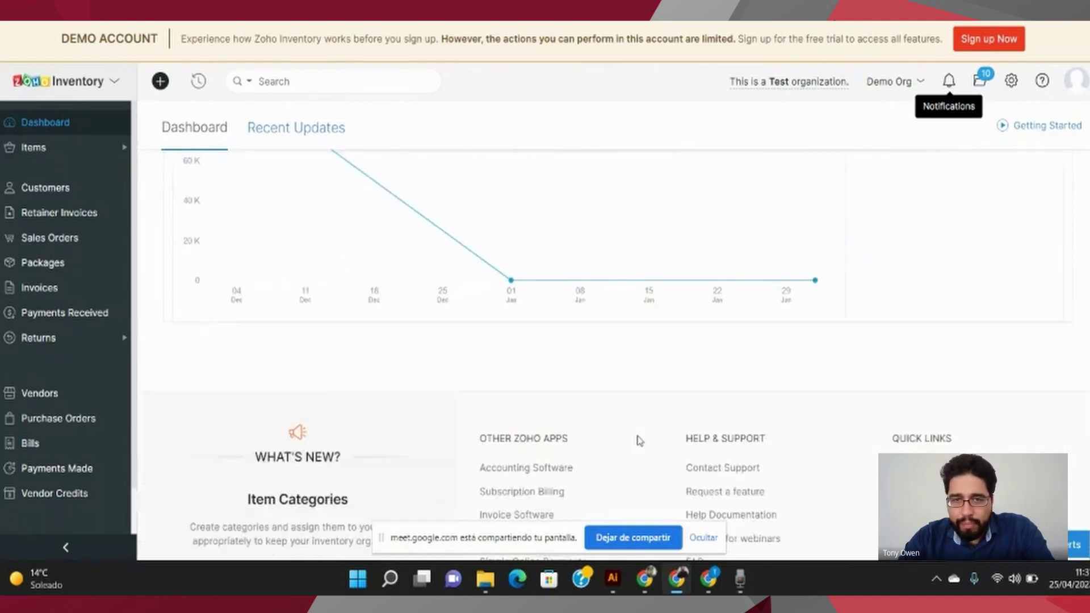
# Look at the item groups page and open Item 0 from the list of all items
pyautogui.click(53, 158)
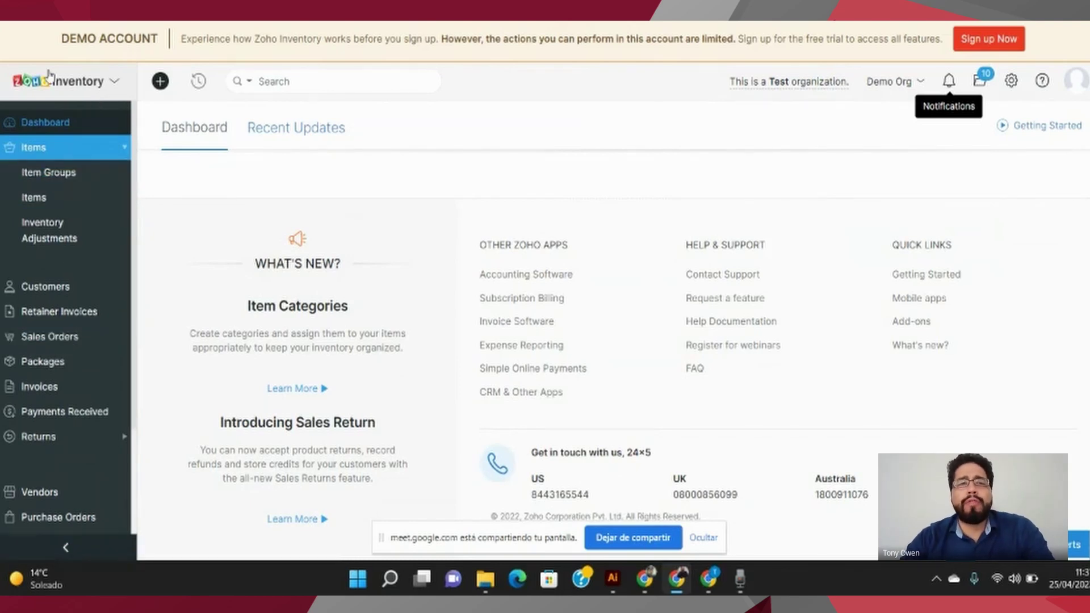
pyautogui.click(60, 176)
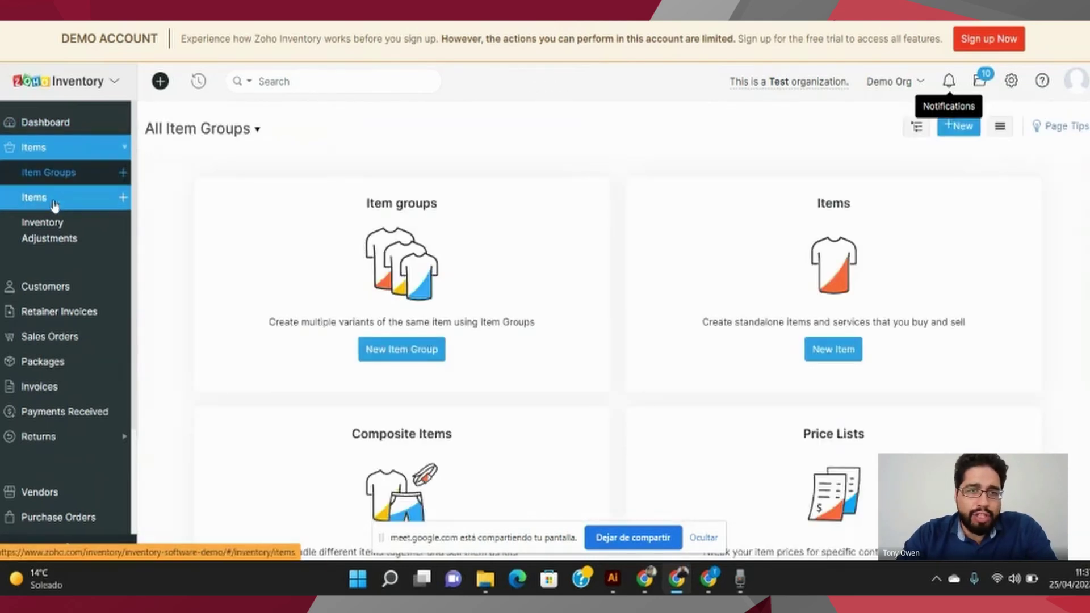
pyautogui.click(54, 203)
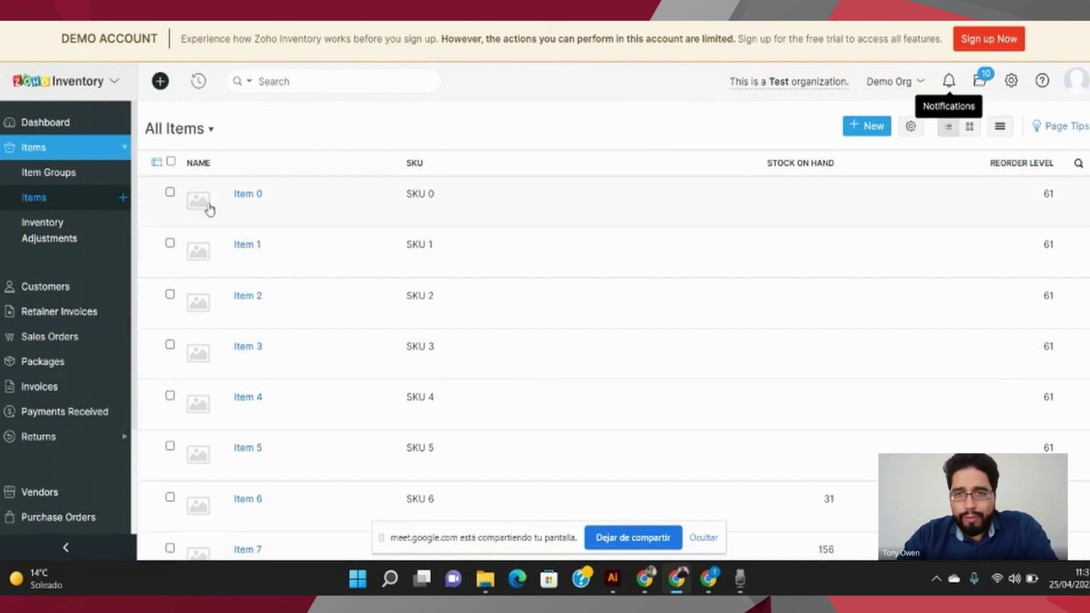
pyautogui.click(252, 194)
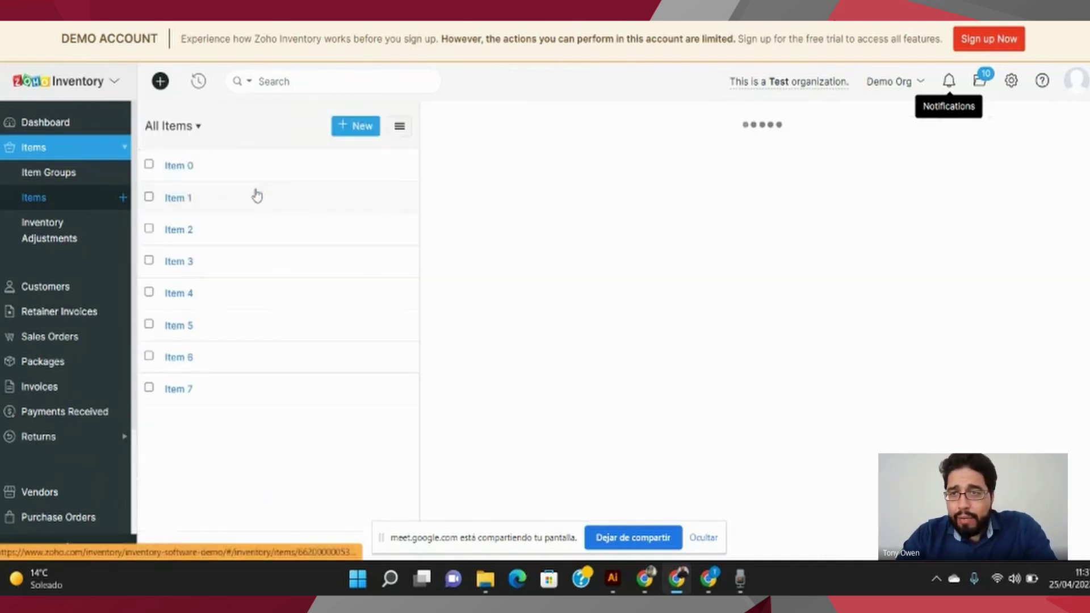
# Review Item 0's general details, sales information and sales order chart, and try to view its transactions
pyautogui.scroll(-1, 539, 290)
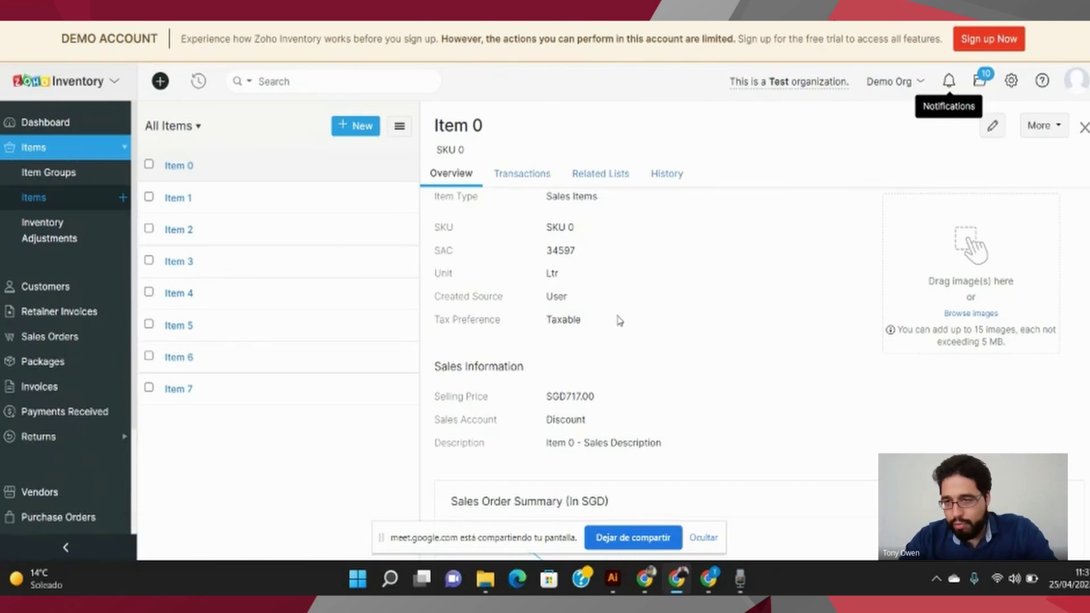
pyautogui.scroll(-1, 641, 328)
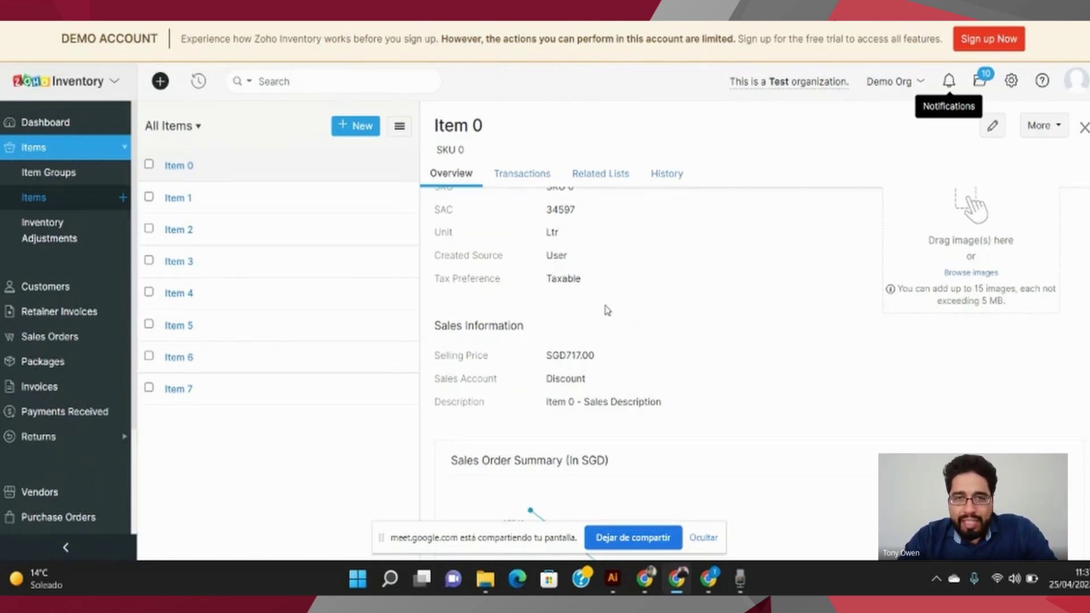
pyautogui.scroll(-1, 606, 307)
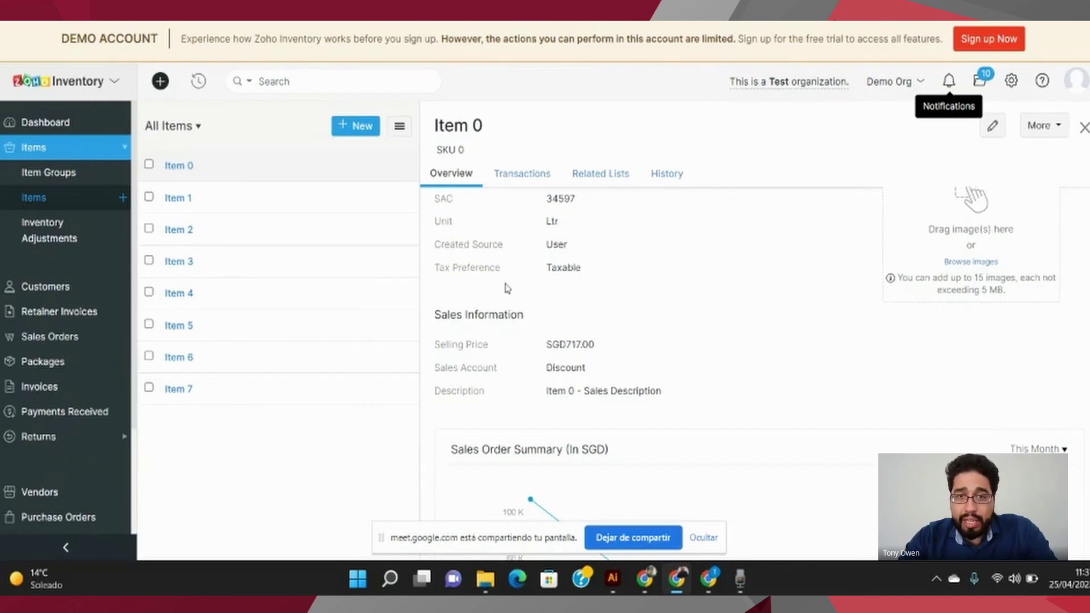
pyautogui.scroll(-1, 567, 287)
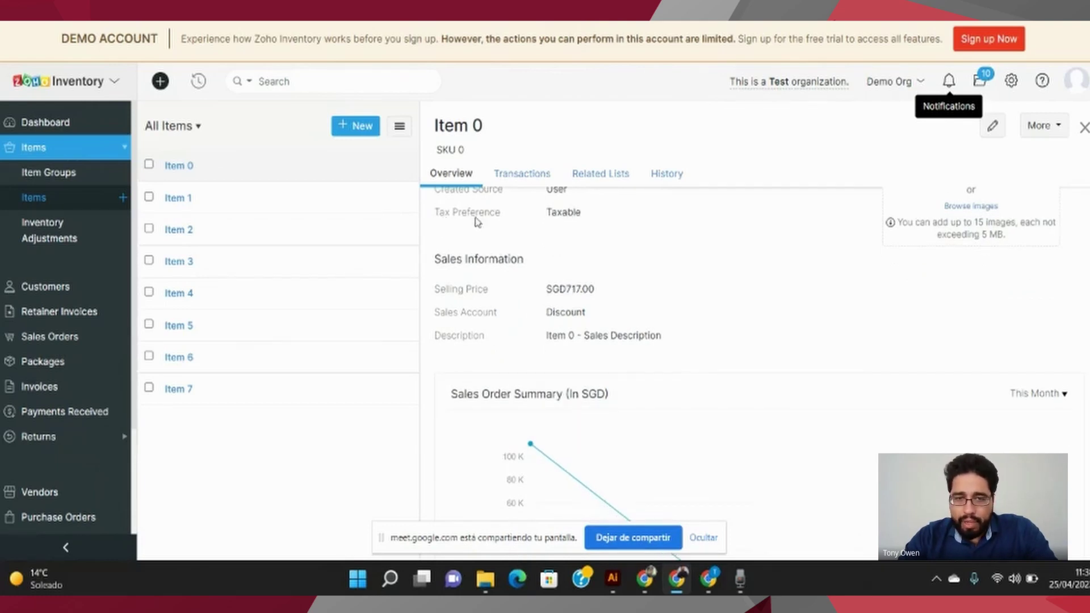
pyautogui.scroll(-2, 581, 232)
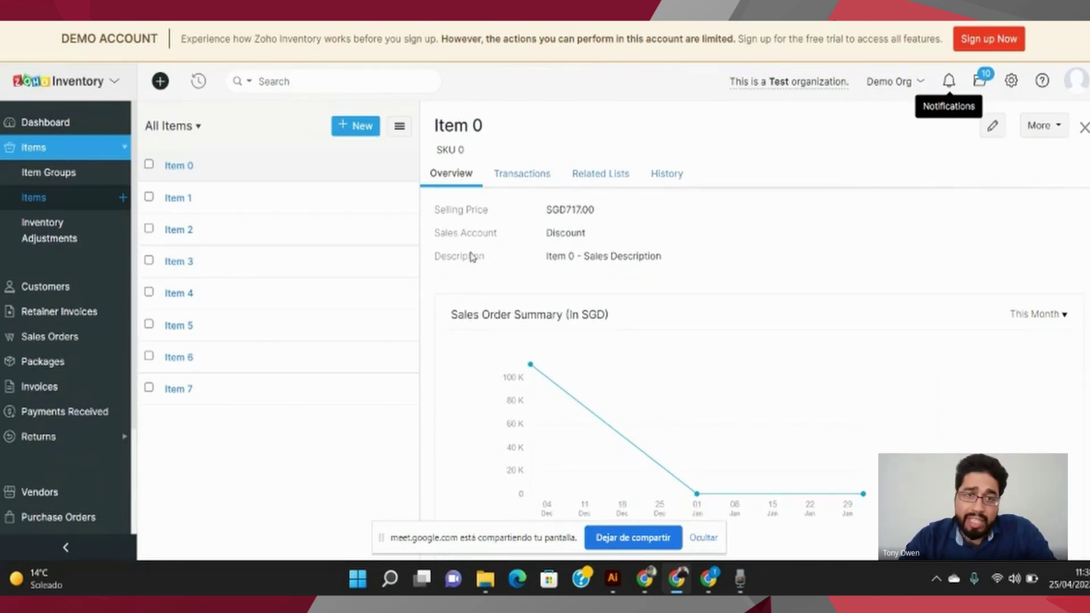
pyautogui.scroll(-2, 731, 290)
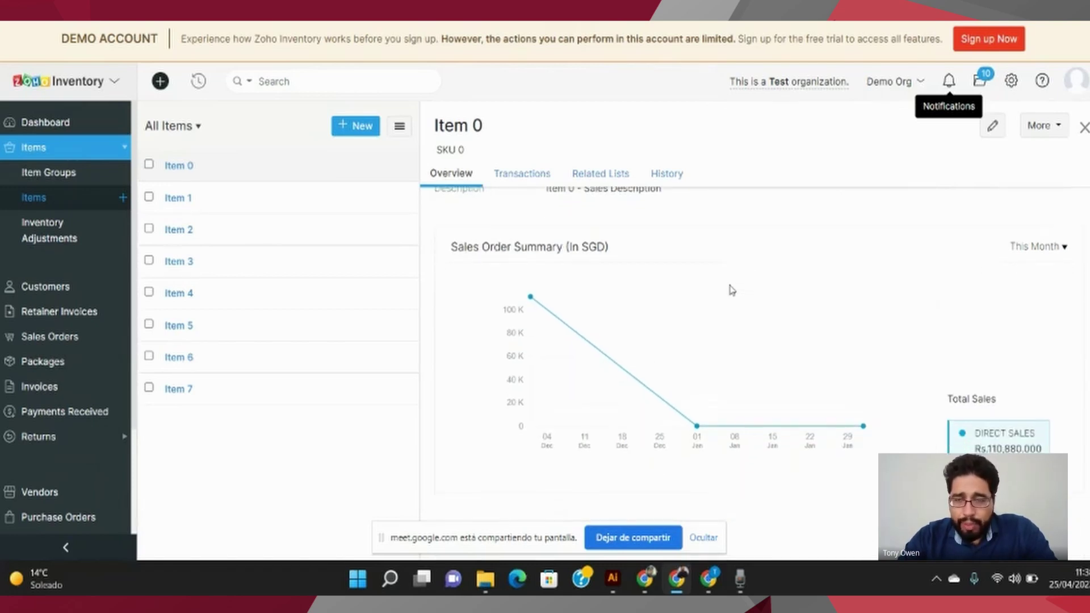
pyautogui.scroll(5, 716, 337)
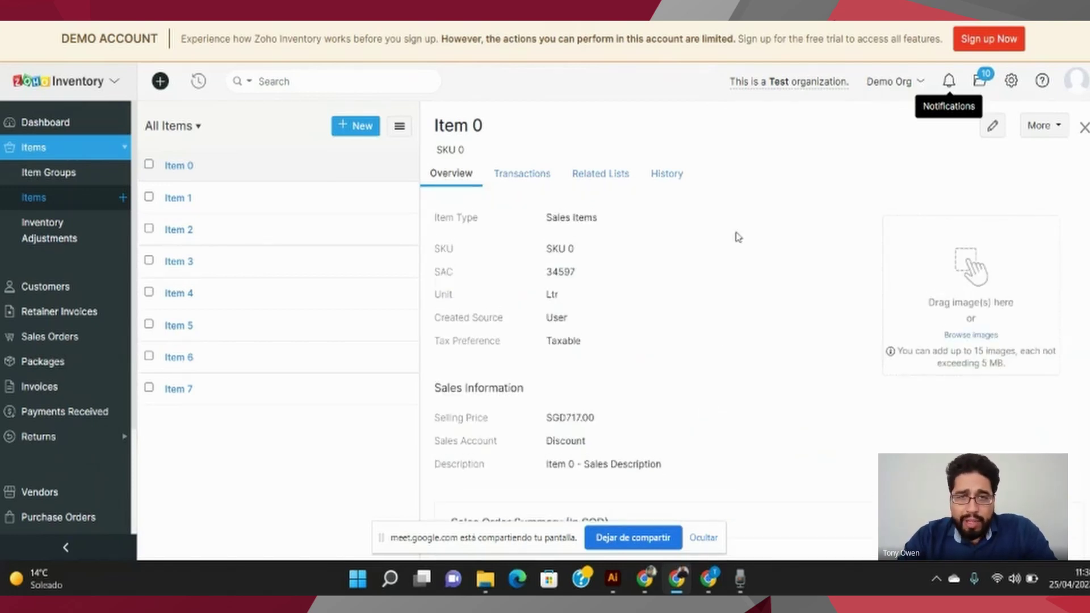
pyautogui.click(539, 176)
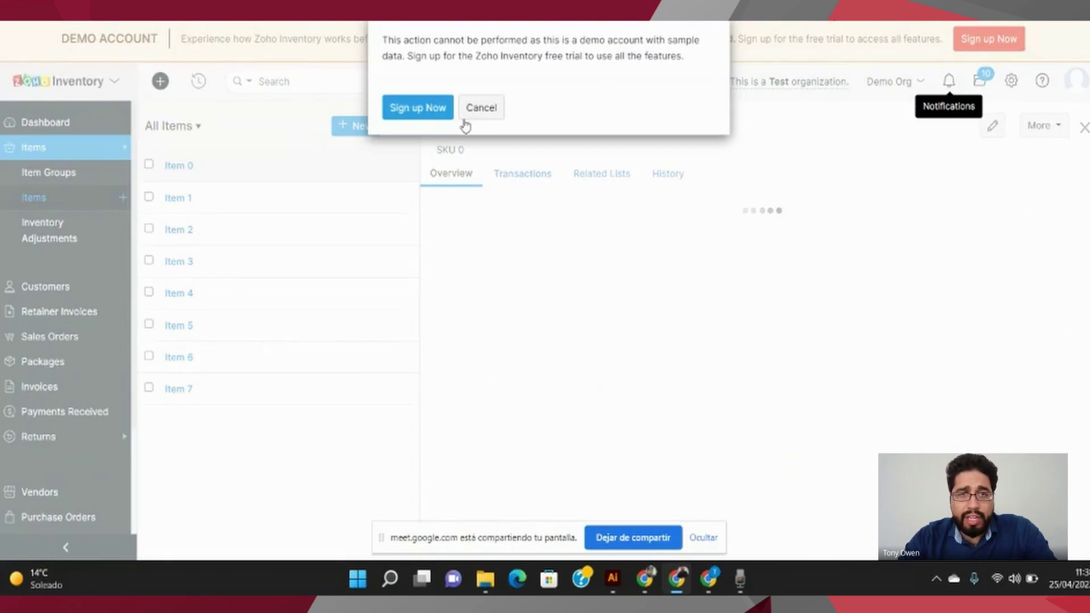
pyautogui.click(433, 116)
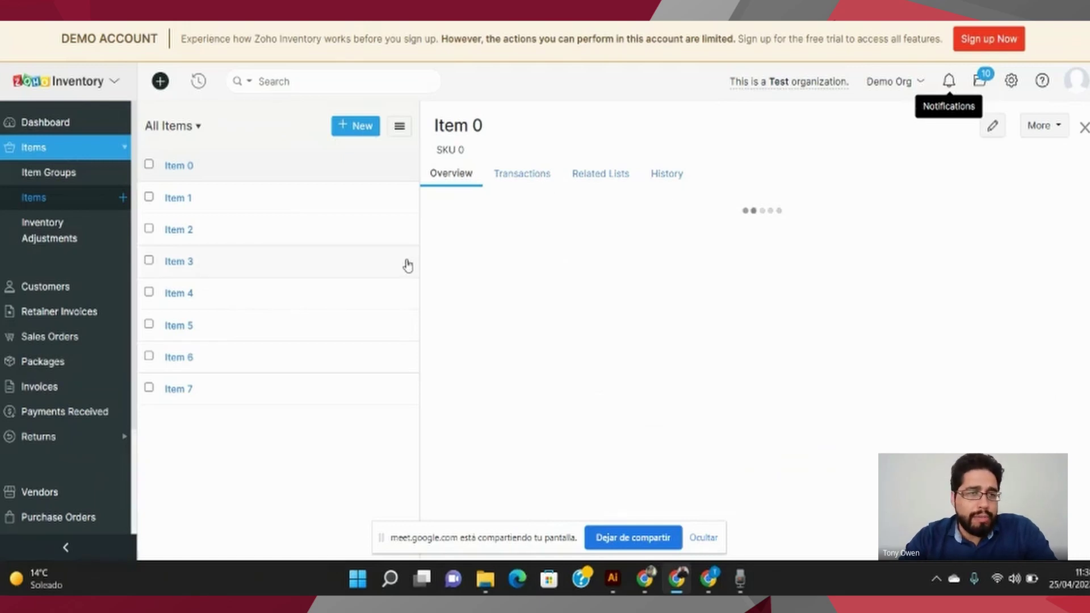
# Open Item 1 and review its item details, sales information and sales order summary
pyautogui.click(173, 200)
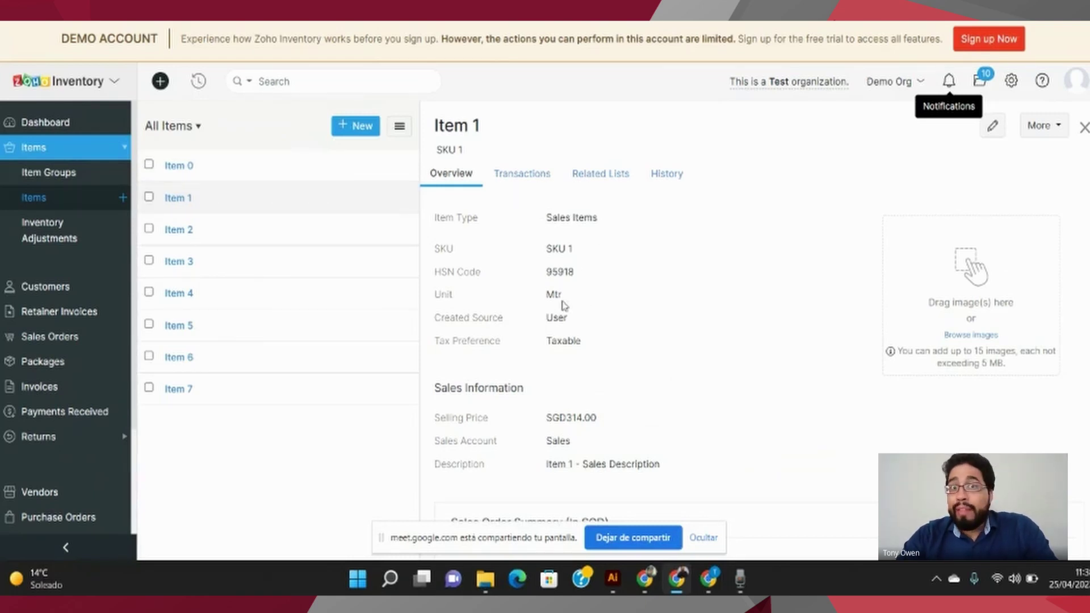
pyautogui.scroll(-2, 648, 294)
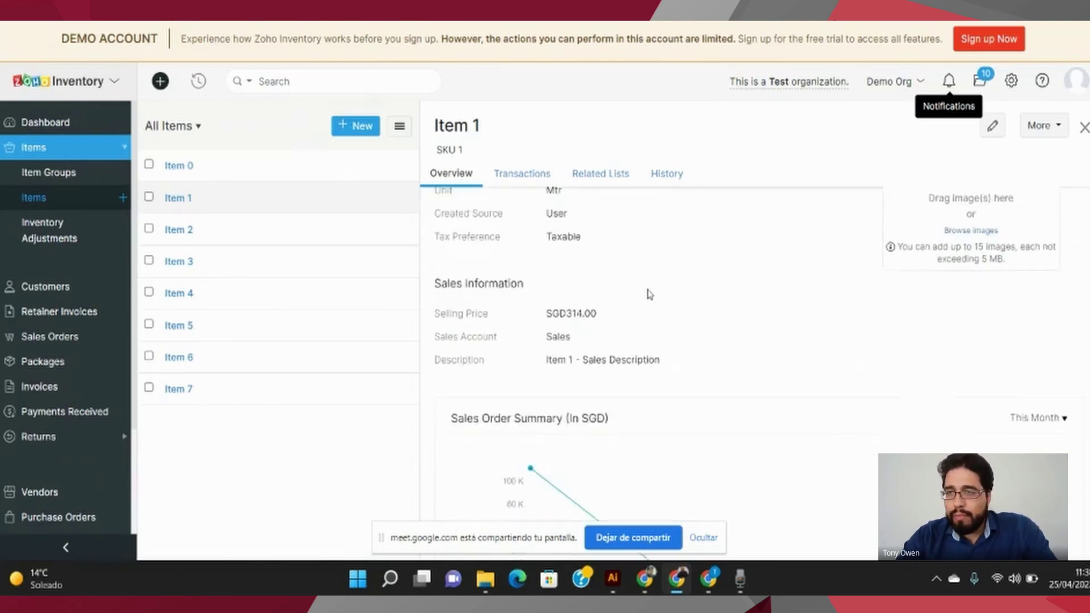
pyautogui.scroll(-3, 649, 294)
pyautogui.scroll(5, 650, 294)
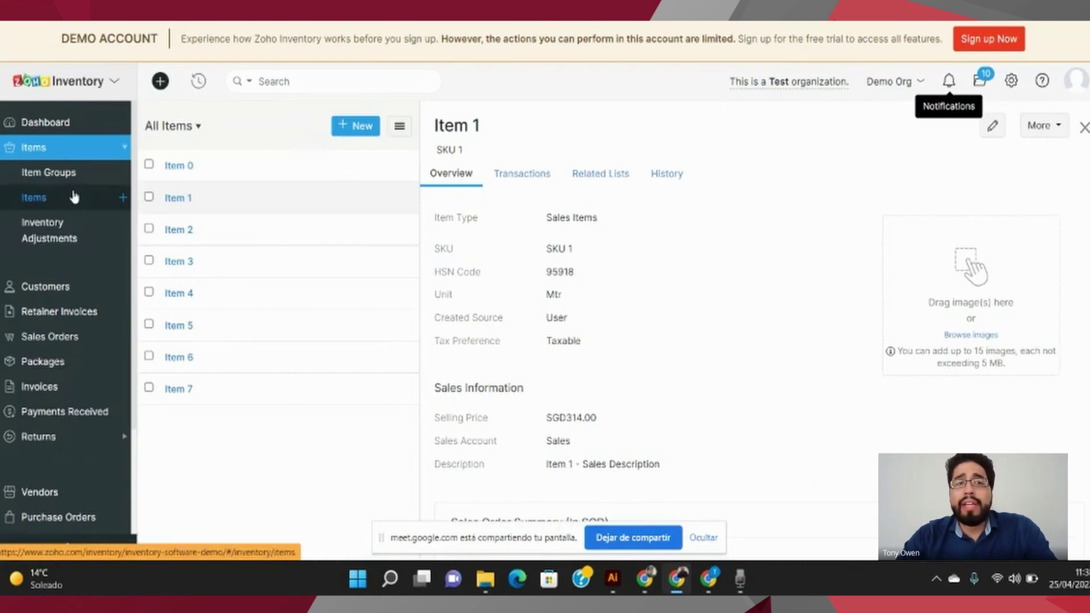
# Open the item groups page and examine its options for item groups, items, composite items and price lists
pyautogui.click(66, 172)
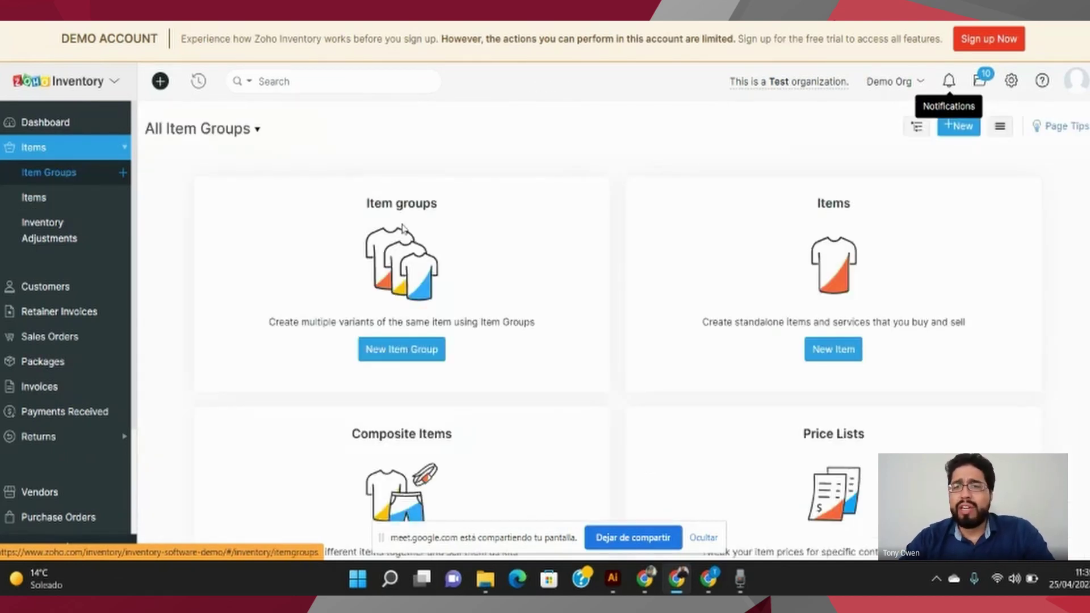
pyautogui.scroll(-1, 430, 282)
pyautogui.scroll(1, 431, 282)
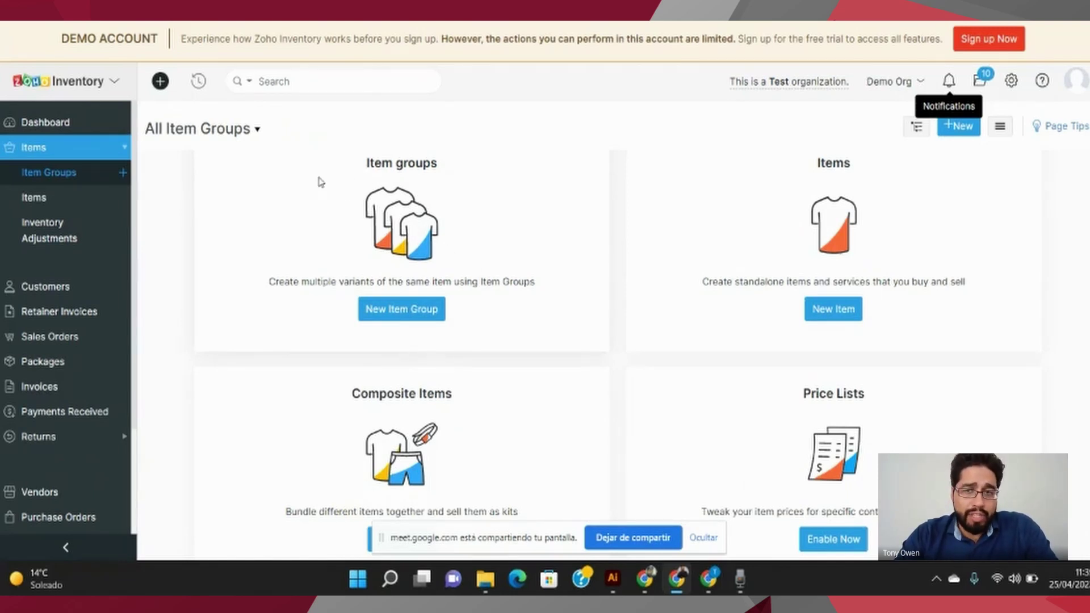
pyautogui.scroll(-1, 652, 409)
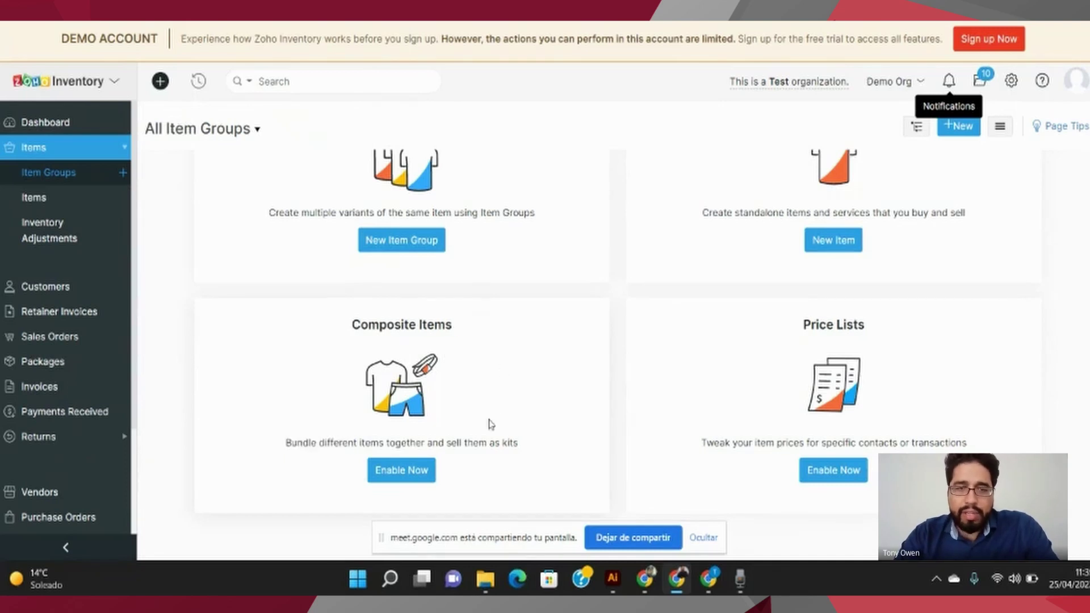
pyautogui.moveTo(458, 382); pyautogui.dragTo(370, 305)
pyautogui.click(389, 416)
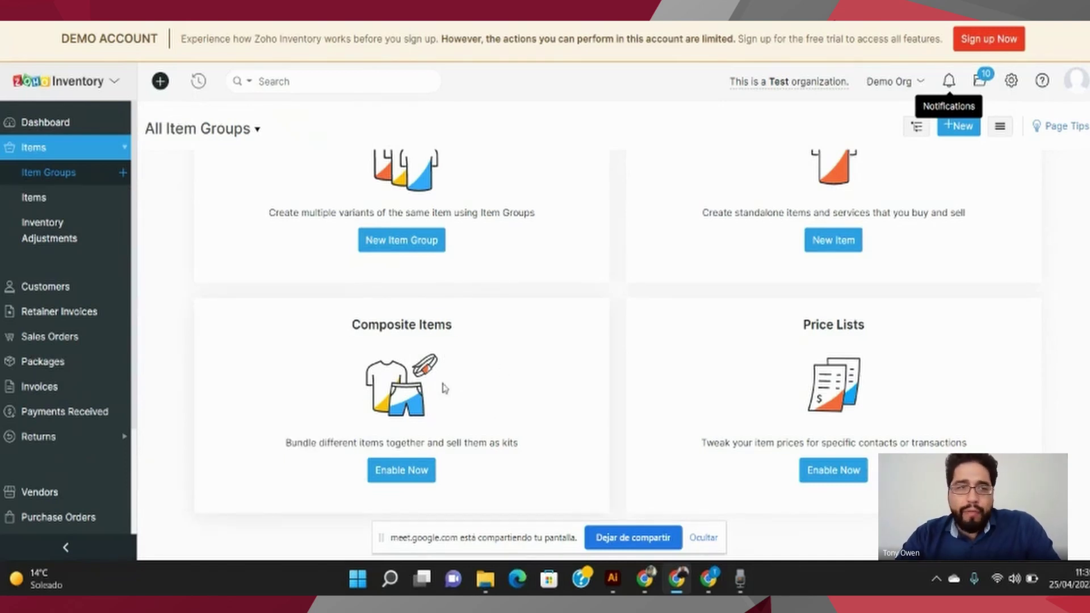
pyautogui.moveTo(413, 350); pyautogui.dragTo(662, 301)
pyautogui.click(734, 320)
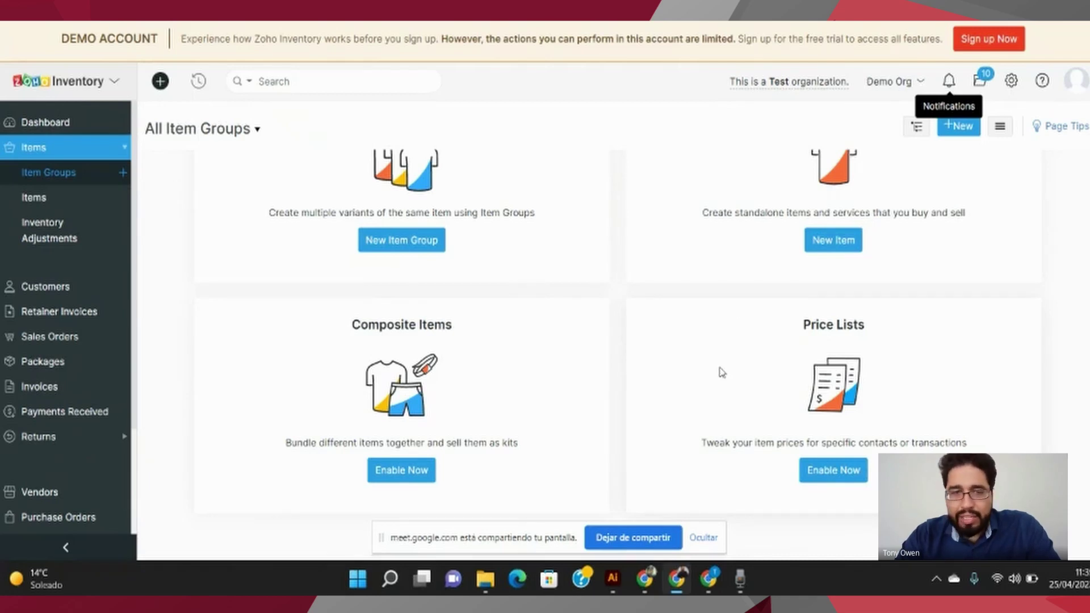
pyautogui.scroll(1, 721, 384)
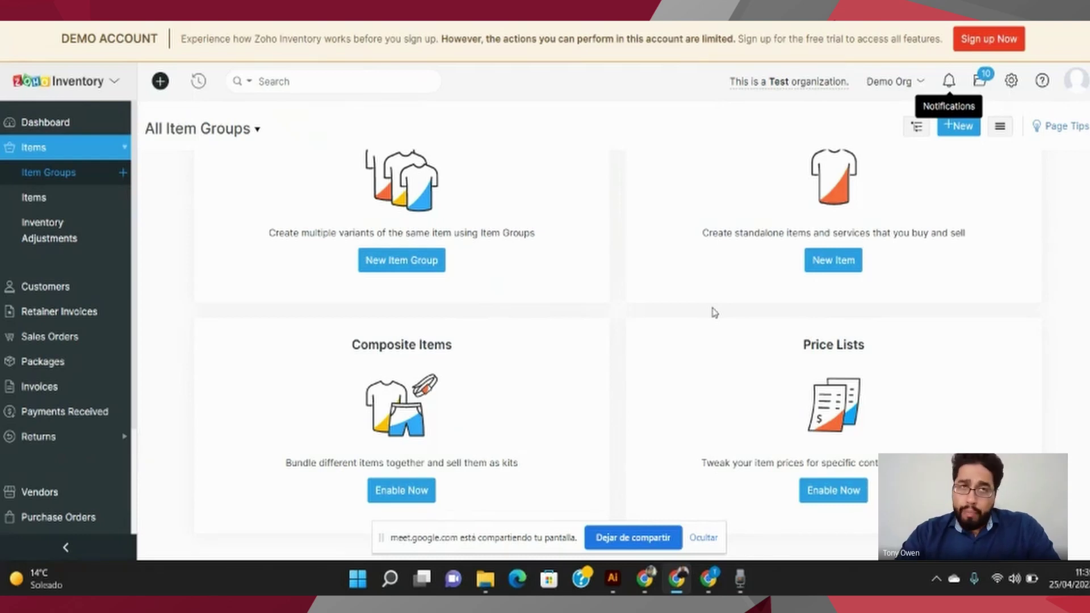
# Look over the remaining item group options and open the inventory adjustments list to review its entries
pyautogui.scroll(-1, 728, 409)
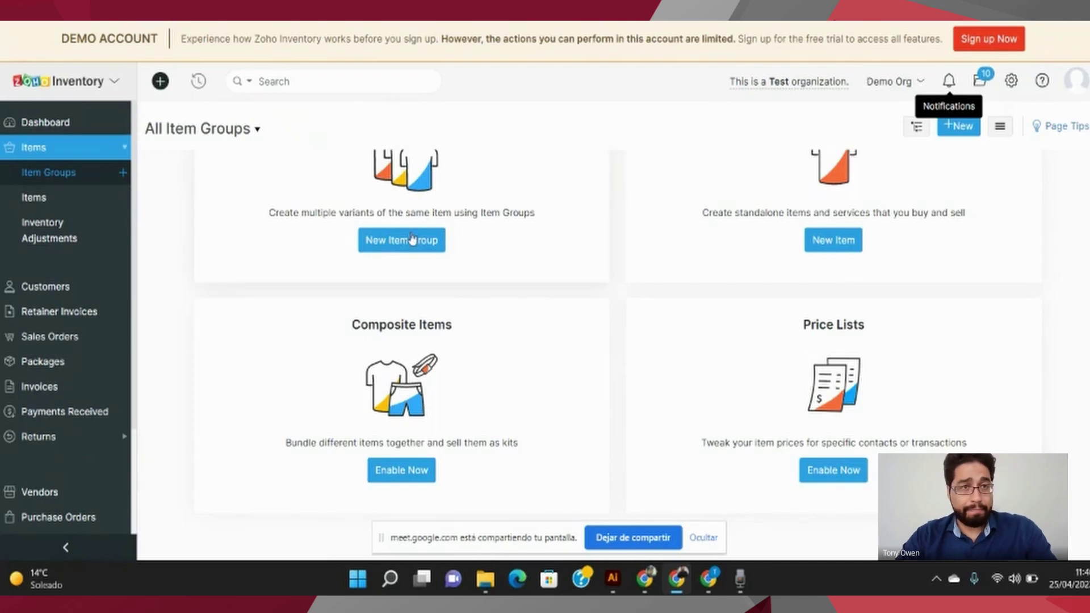
pyautogui.click(90, 235)
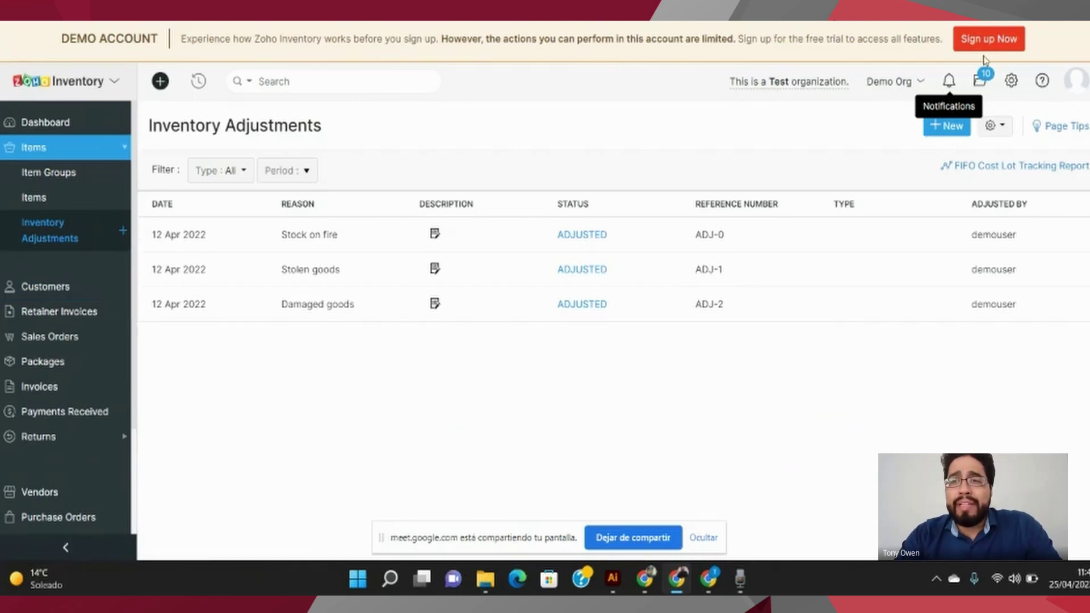
# Try to view the Warehouses settings and return to the home page
pyautogui.click(1014, 81)
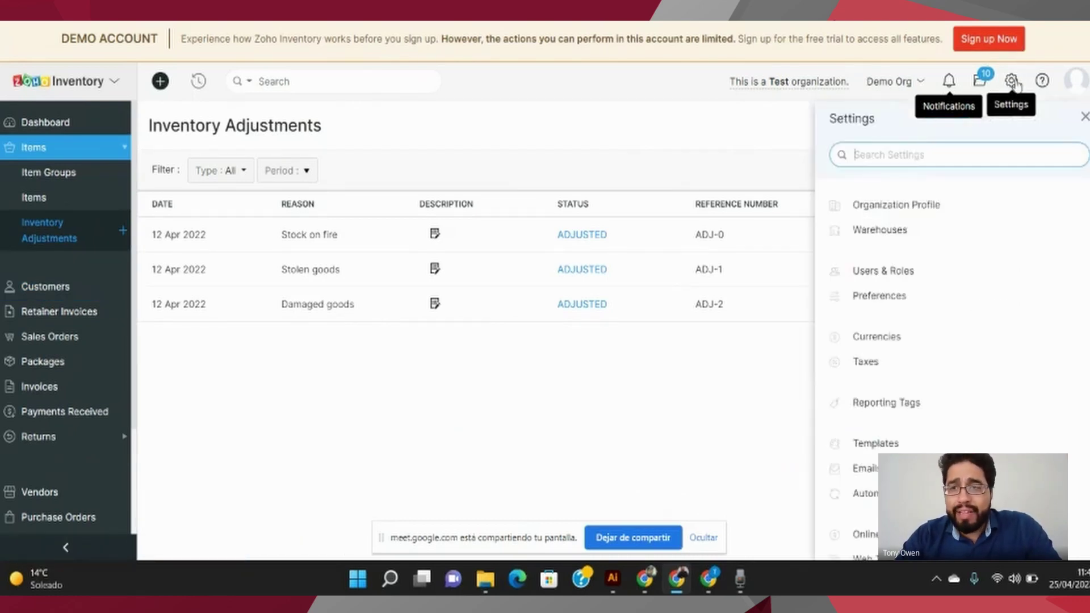
pyautogui.click(920, 230)
pyautogui.click(8, 125)
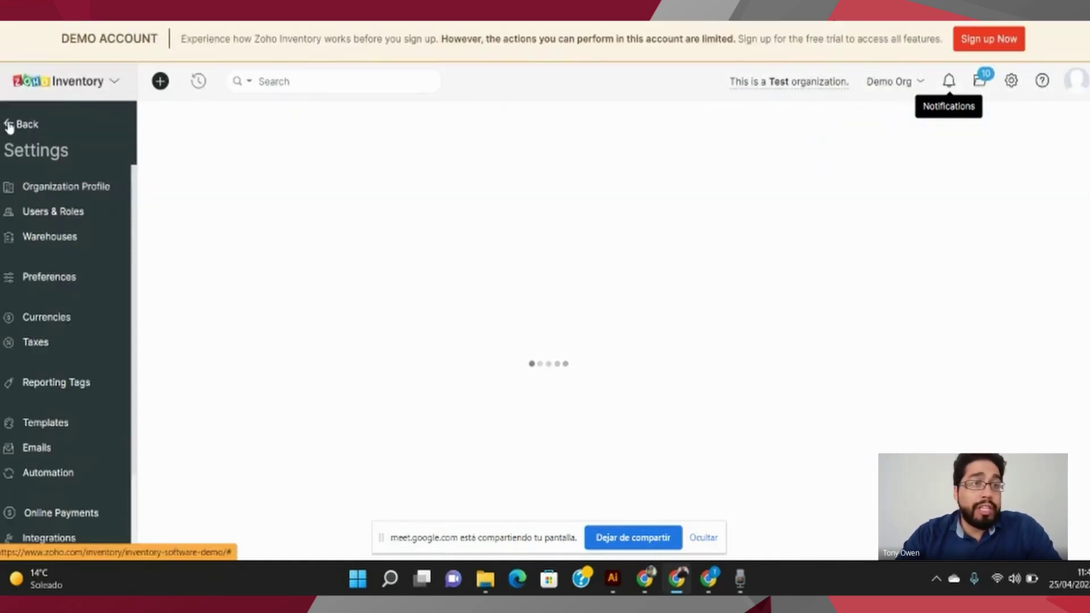
pyautogui.click(9, 126)
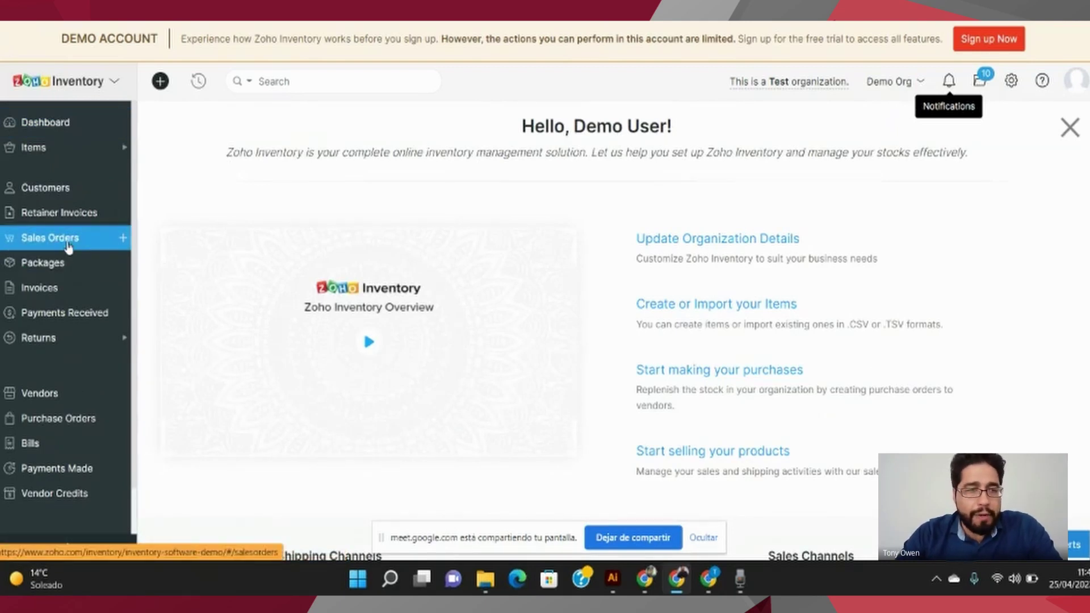
# Review the customers, retainer invoices and sales orders lists and the packages board in turn
pyautogui.click(73, 189)
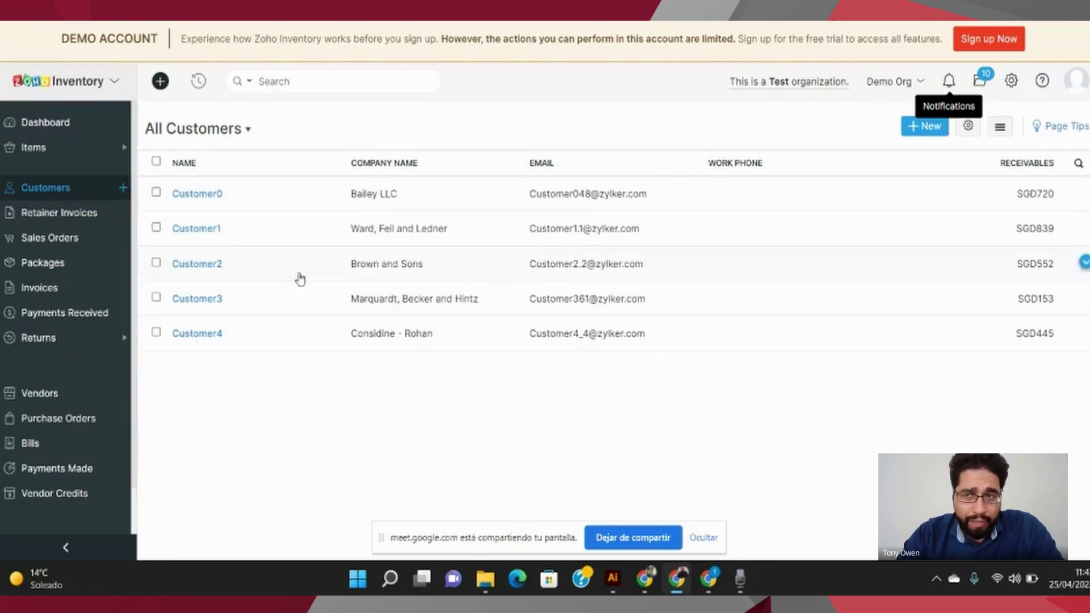
pyautogui.click(89, 214)
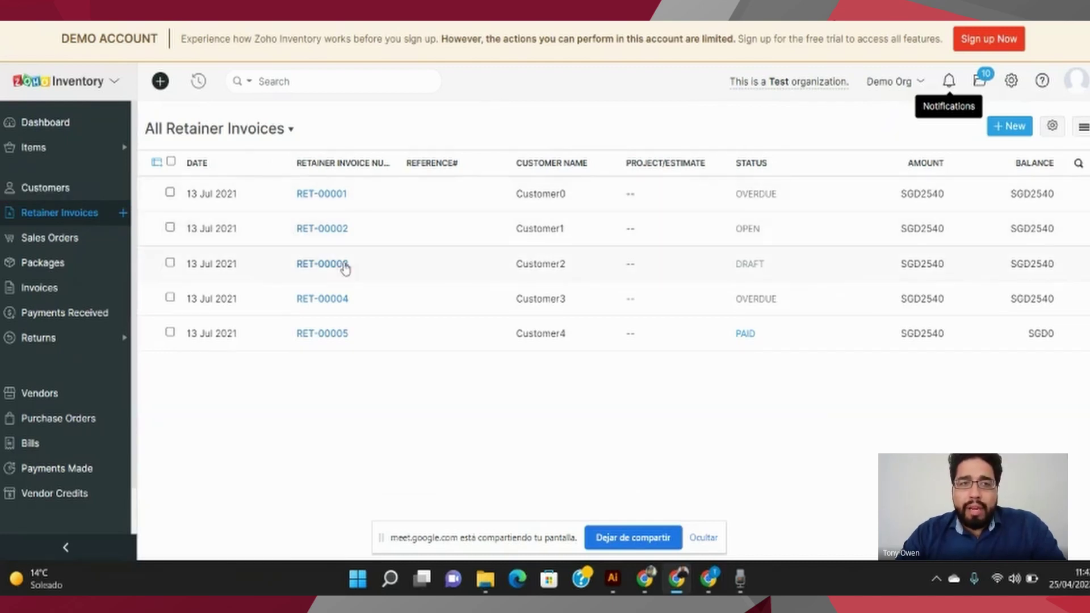
pyautogui.click(78, 238)
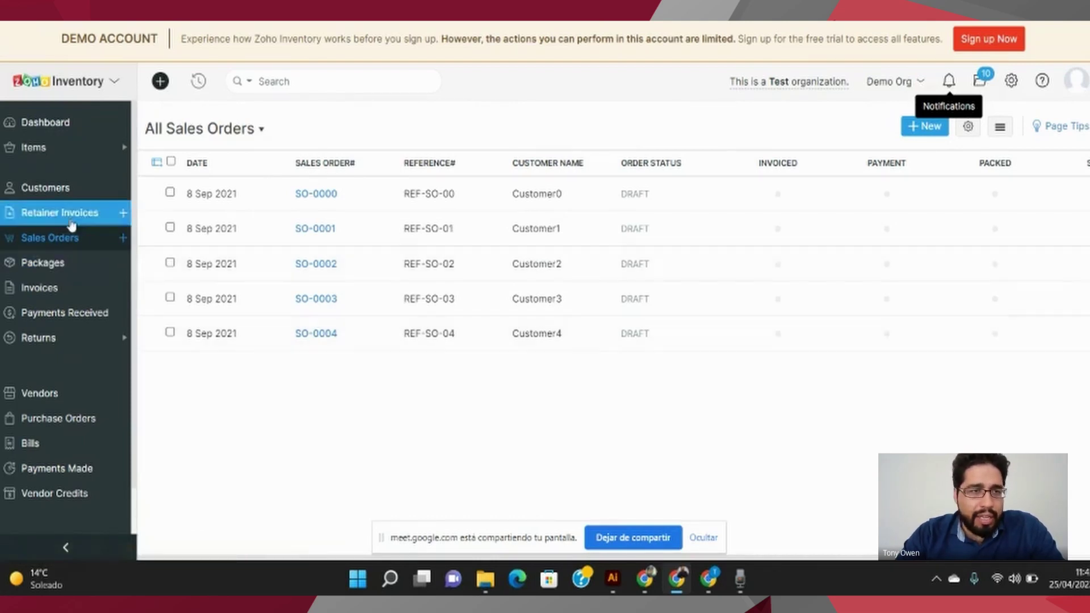
pyautogui.click(46, 268)
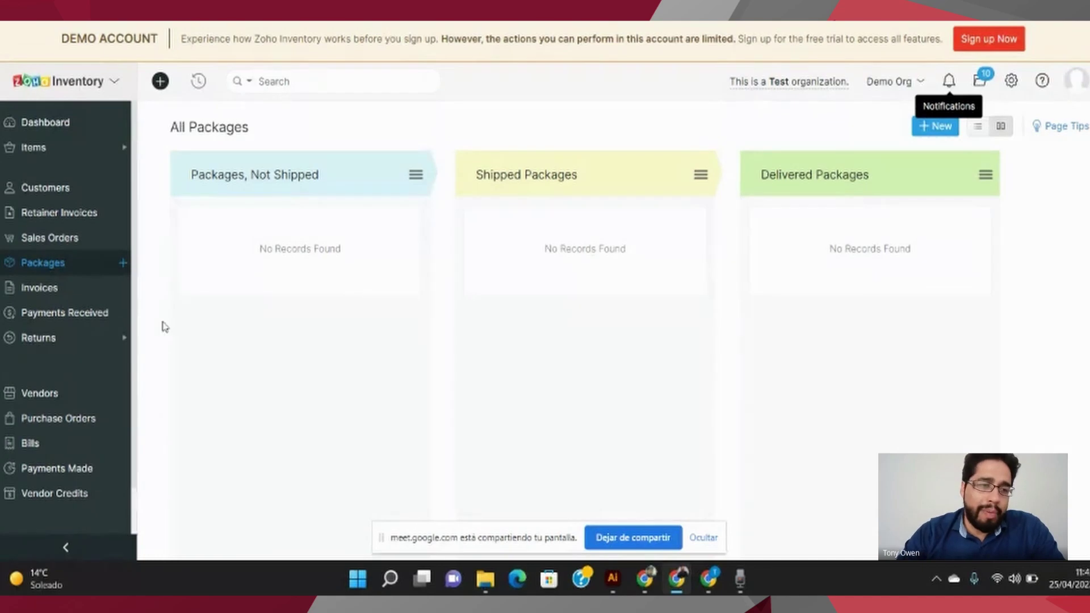
# Open the invoices list and examine the sample documents of invoices INV-0000 and INV-0001
pyautogui.click(44, 294)
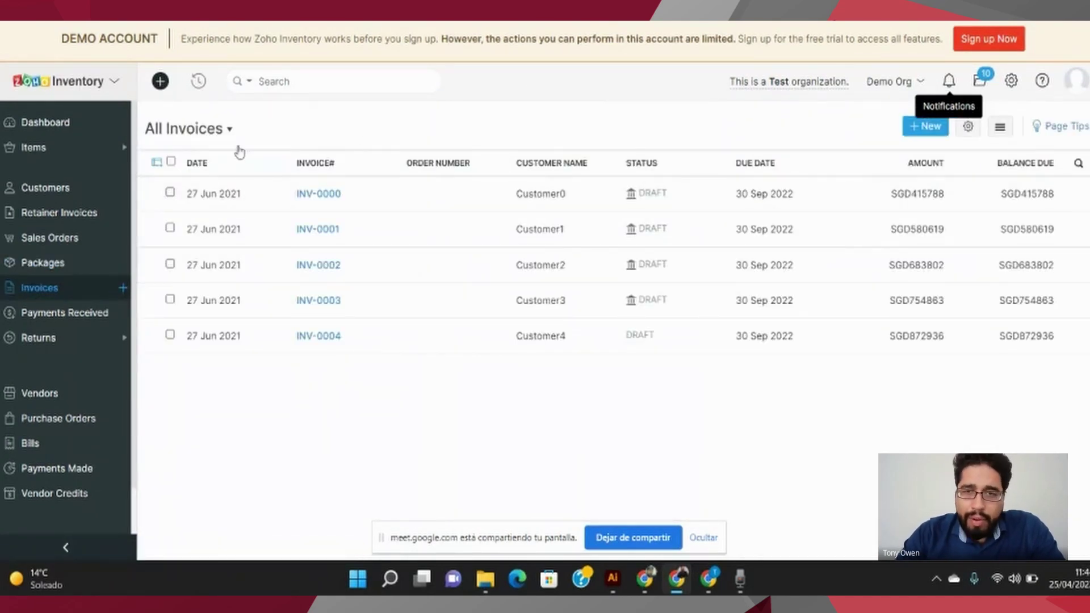
pyautogui.click(340, 196)
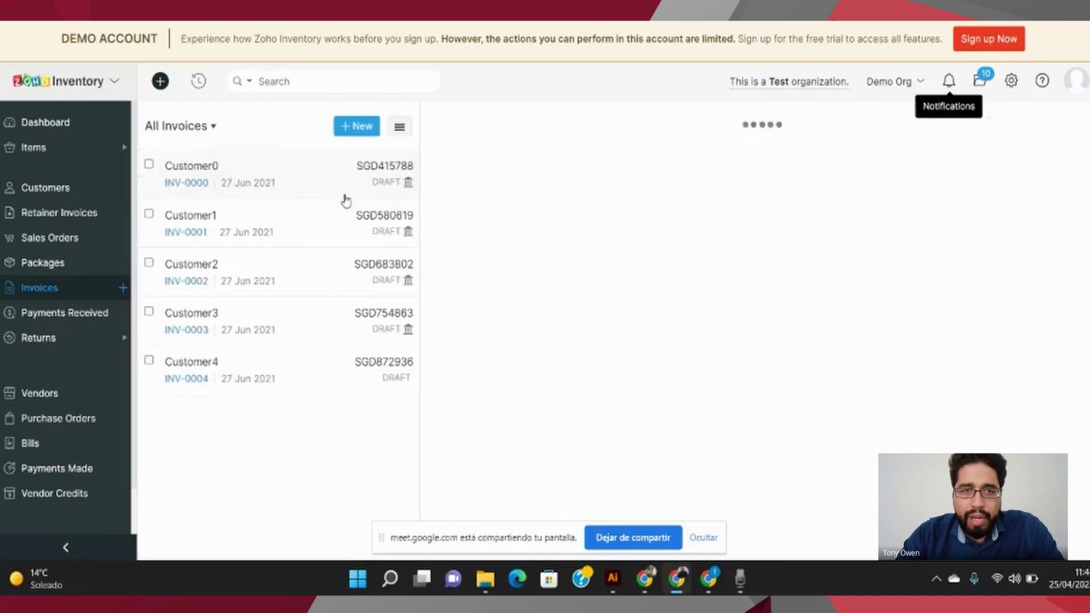
pyautogui.scroll(-5, 565, 375)
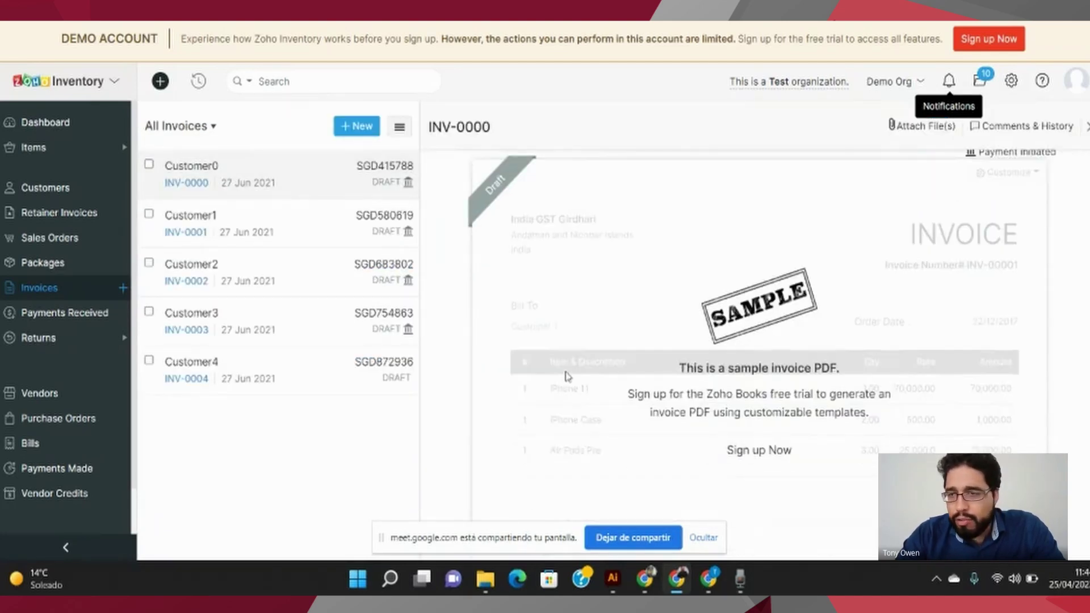
pyautogui.scroll(-1, 568, 376)
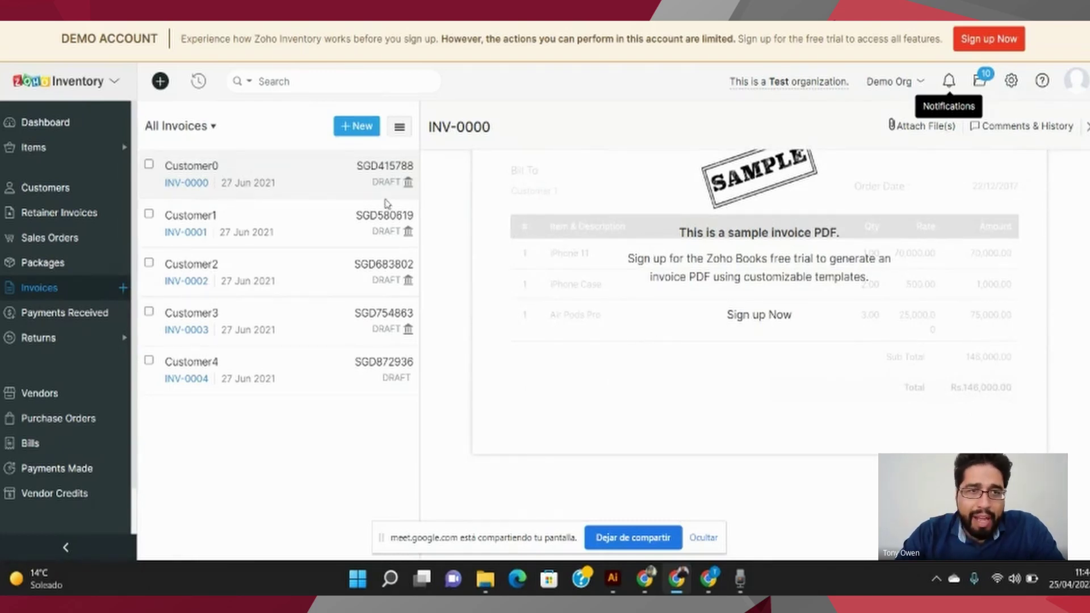
pyautogui.click(170, 237)
pyautogui.scroll(-5, 701, 341)
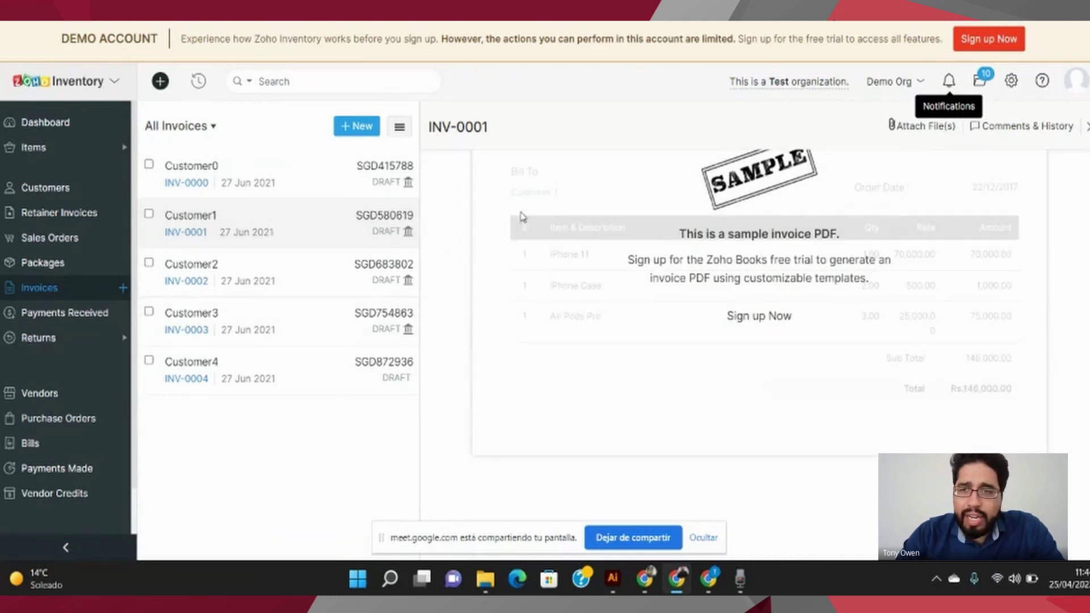
# Review the list of received payments and its sorting, import and export options
pyautogui.click(43, 312)
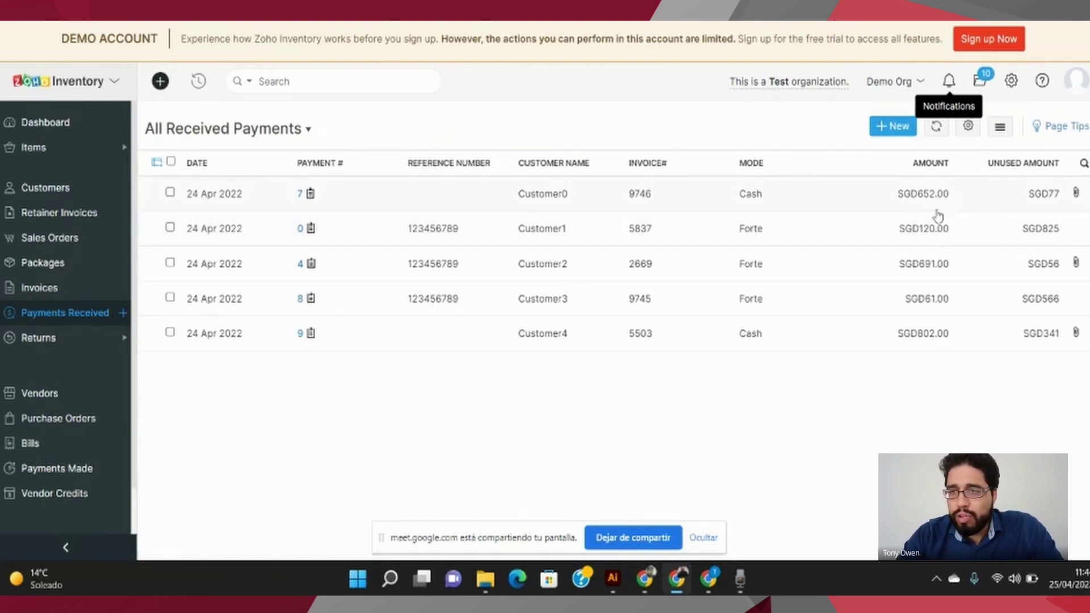
pyautogui.click(1000, 128)
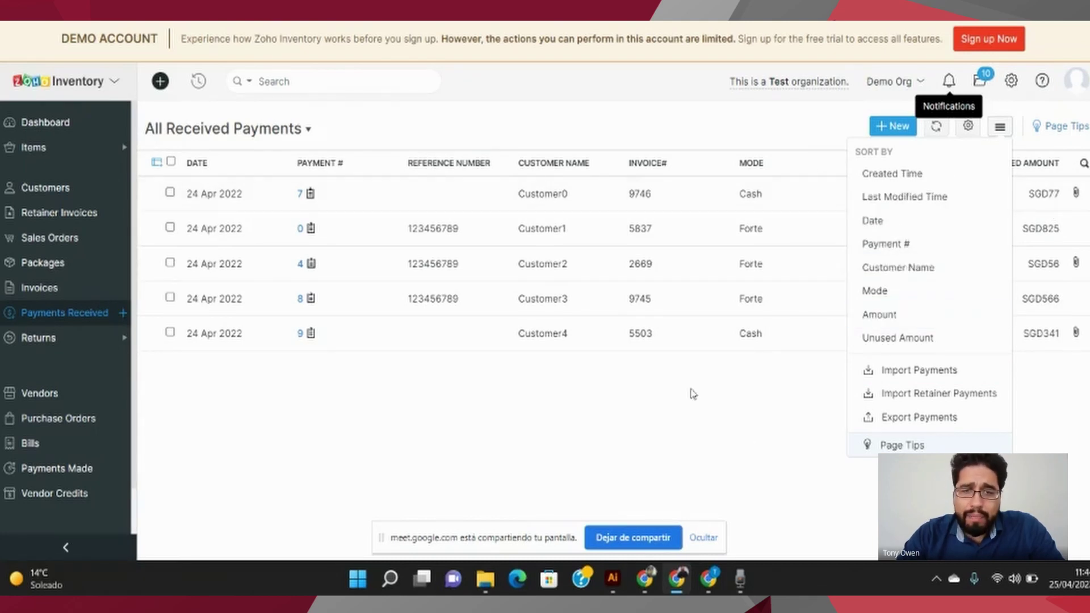
pyautogui.click(675, 402)
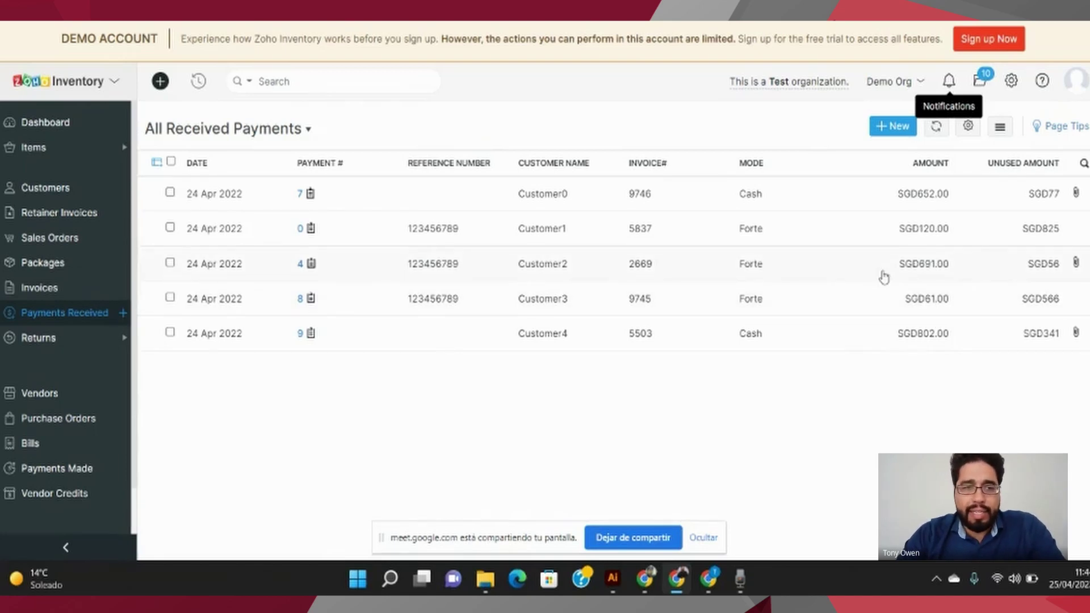
# Review the sales returns list and the credit note life cycle, and go back to the sales returns
pyautogui.click(46, 340)
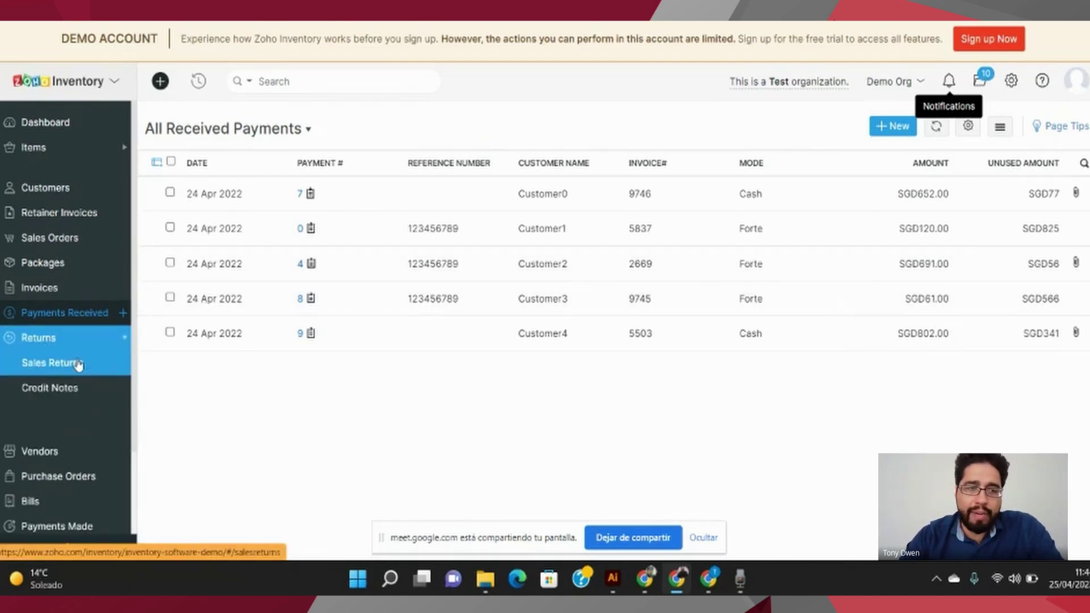
pyautogui.click(79, 364)
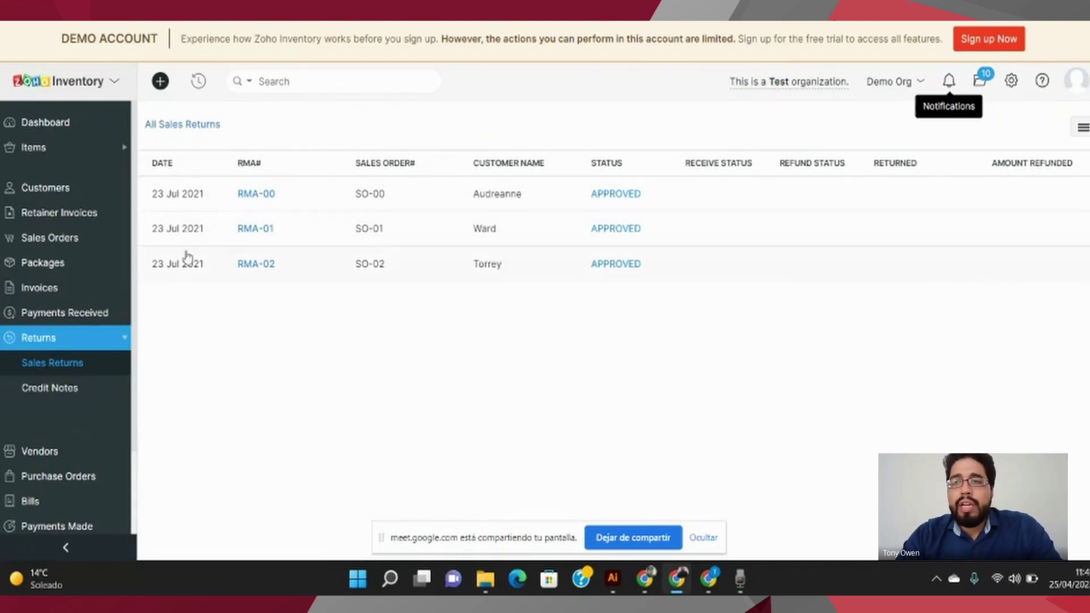
pyautogui.click(85, 397)
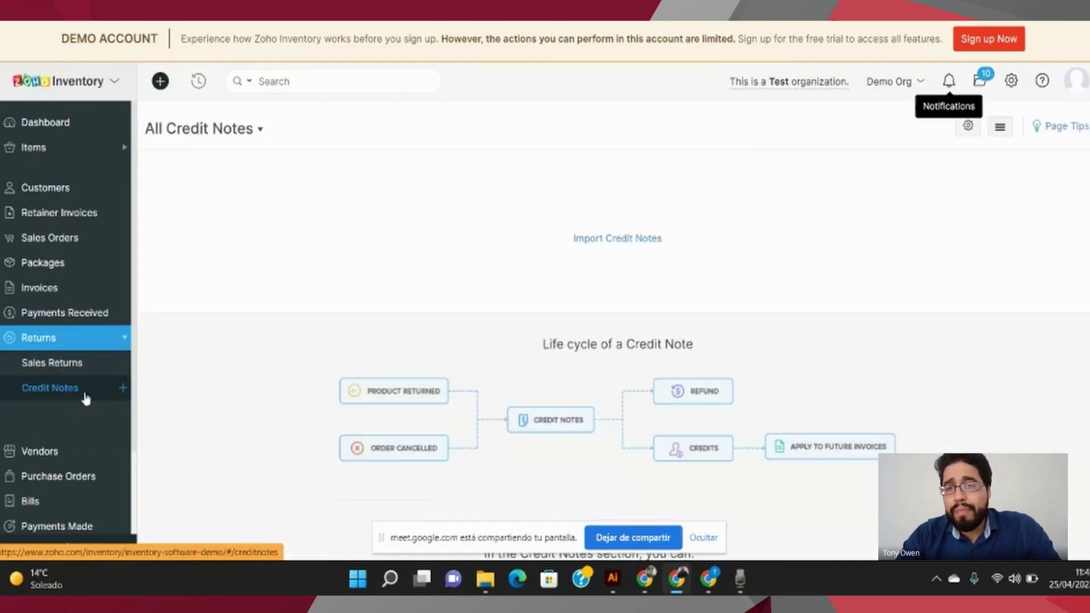
pyautogui.scroll(-3, 290, 419)
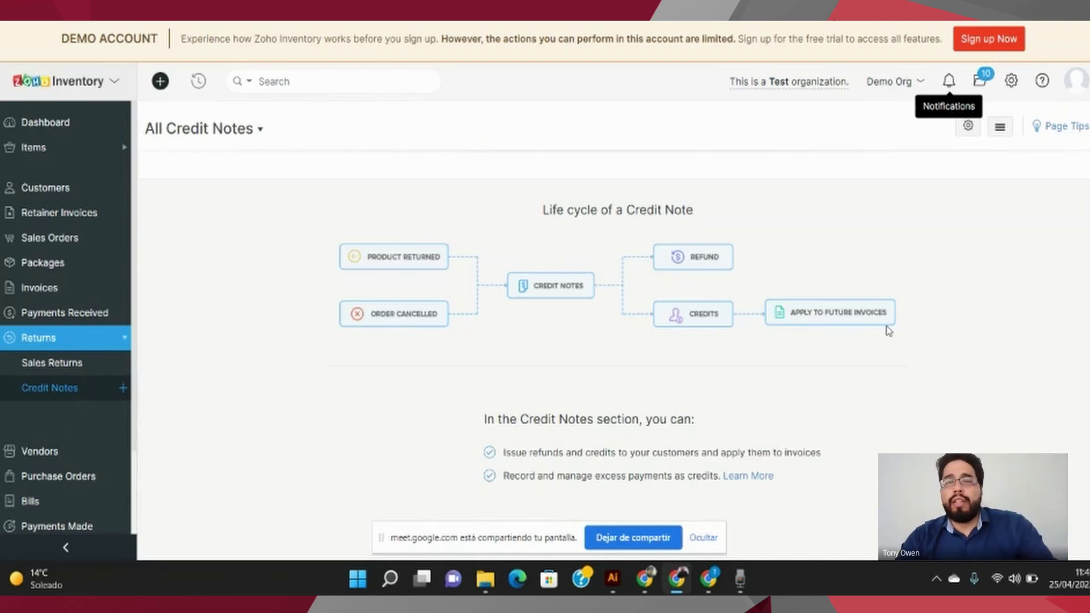
pyautogui.scroll(-1, 567, 341)
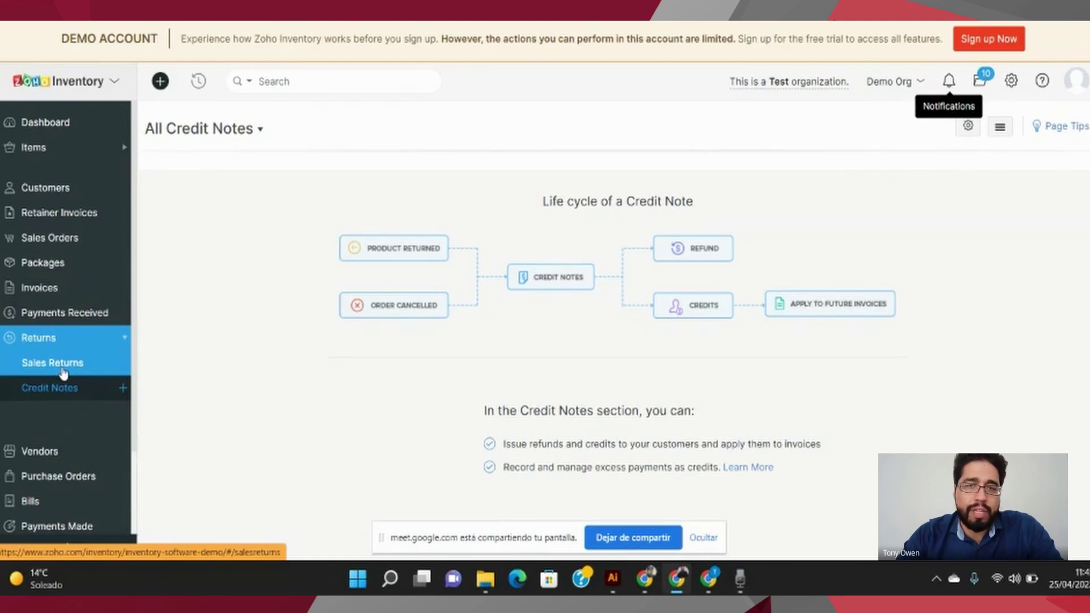
pyautogui.click(62, 374)
# Review the purchasing sections: vendors, purchase orders, bills, payments made and vendor credits
pyautogui.scroll(-3, 65, 341)
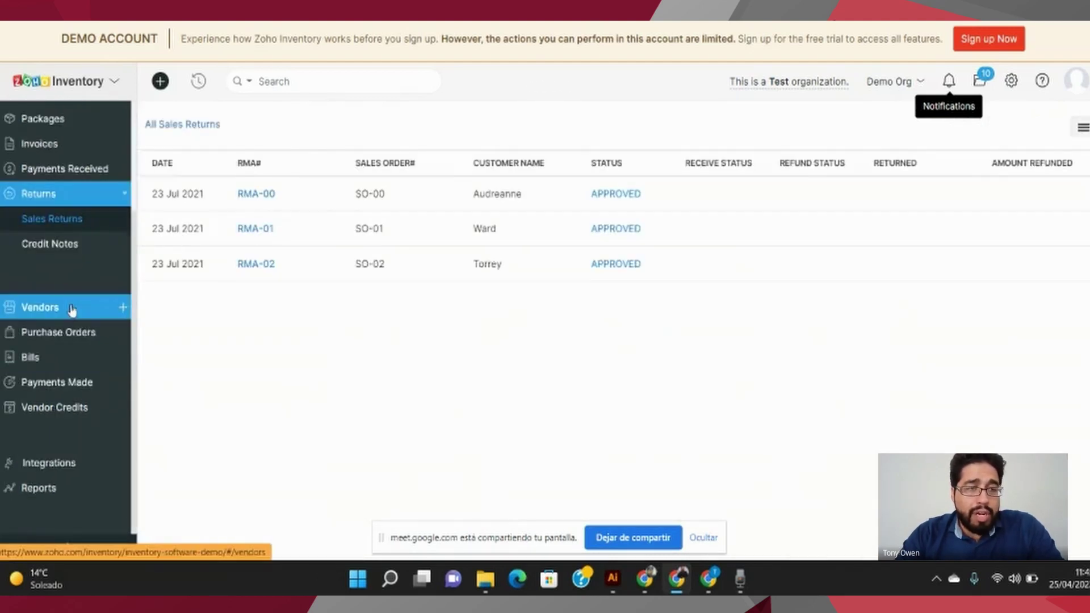
pyautogui.click(71, 309)
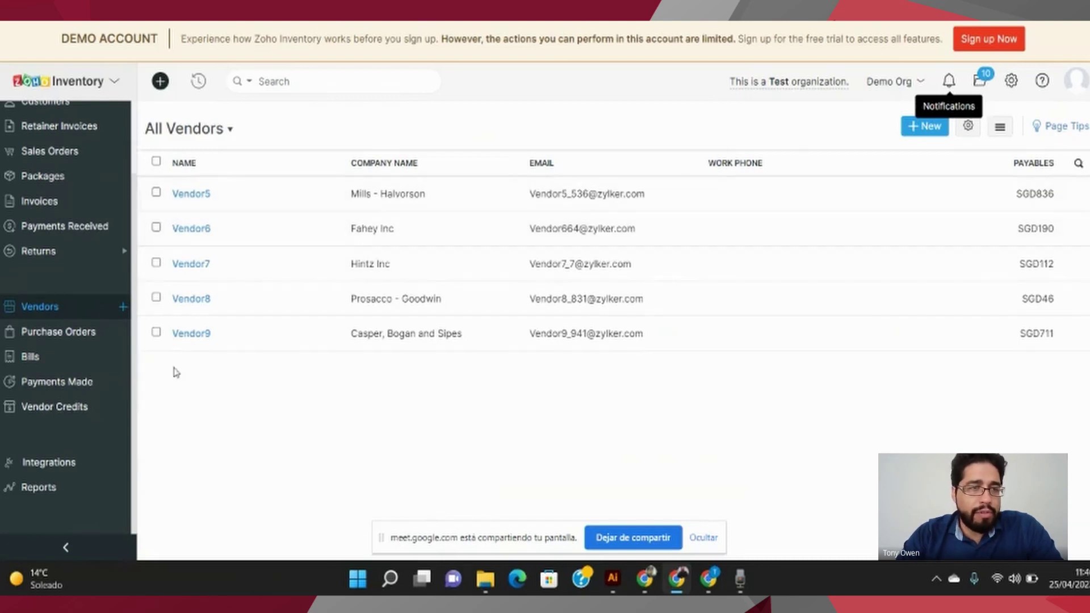
pyautogui.click(68, 420)
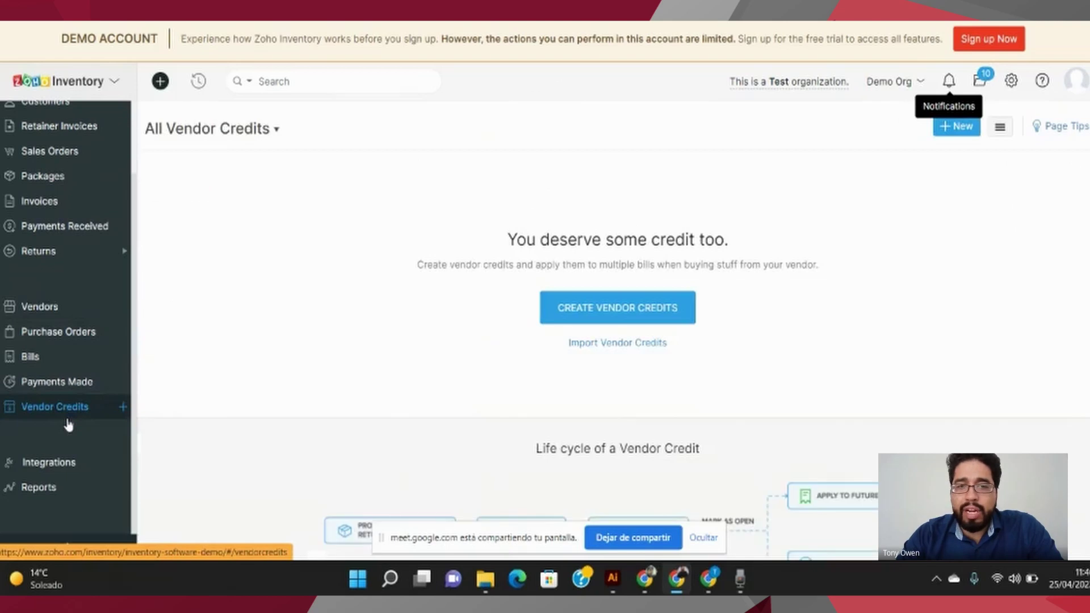
pyautogui.click(78, 339)
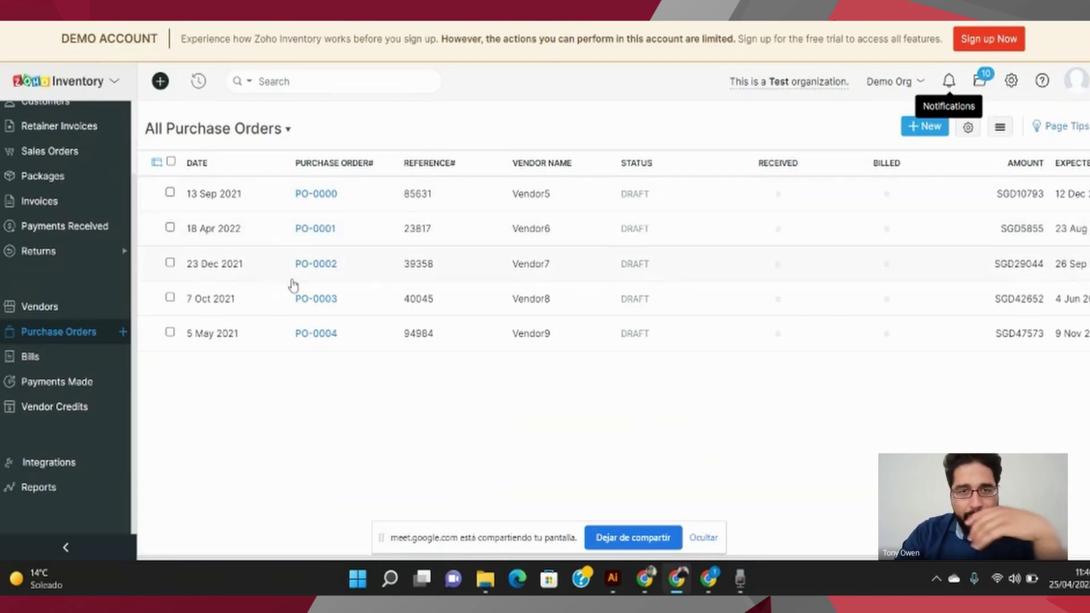
pyautogui.click(34, 362)
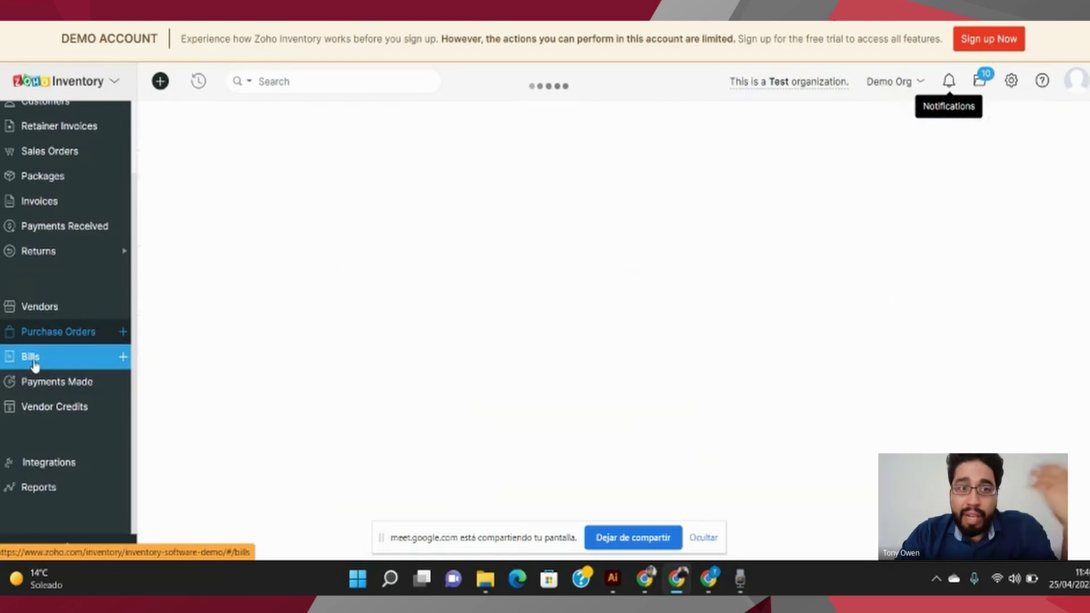
pyautogui.click(92, 385)
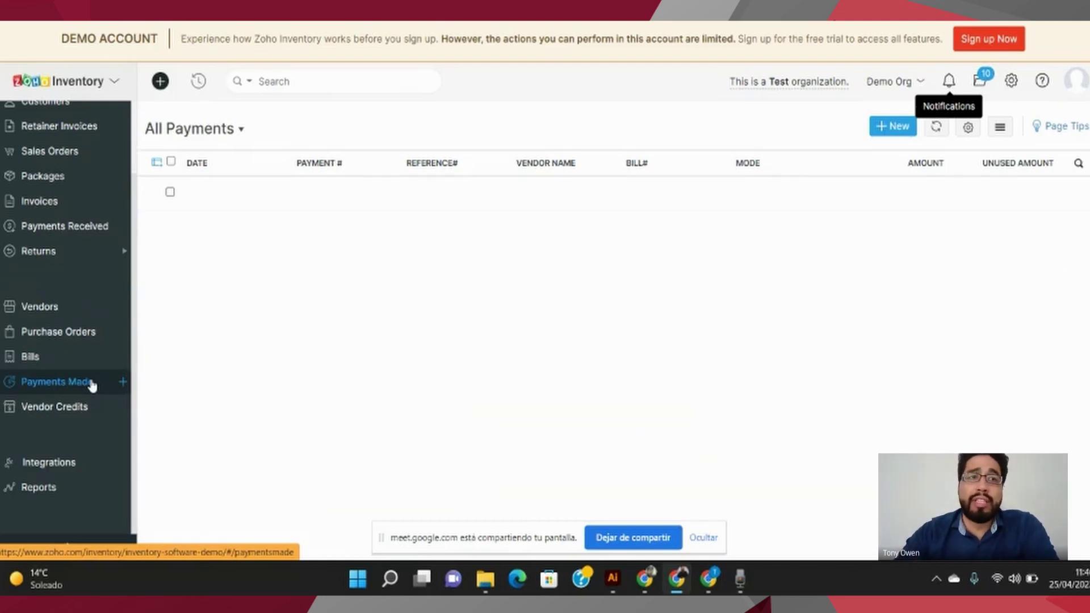
pyautogui.click(73, 414)
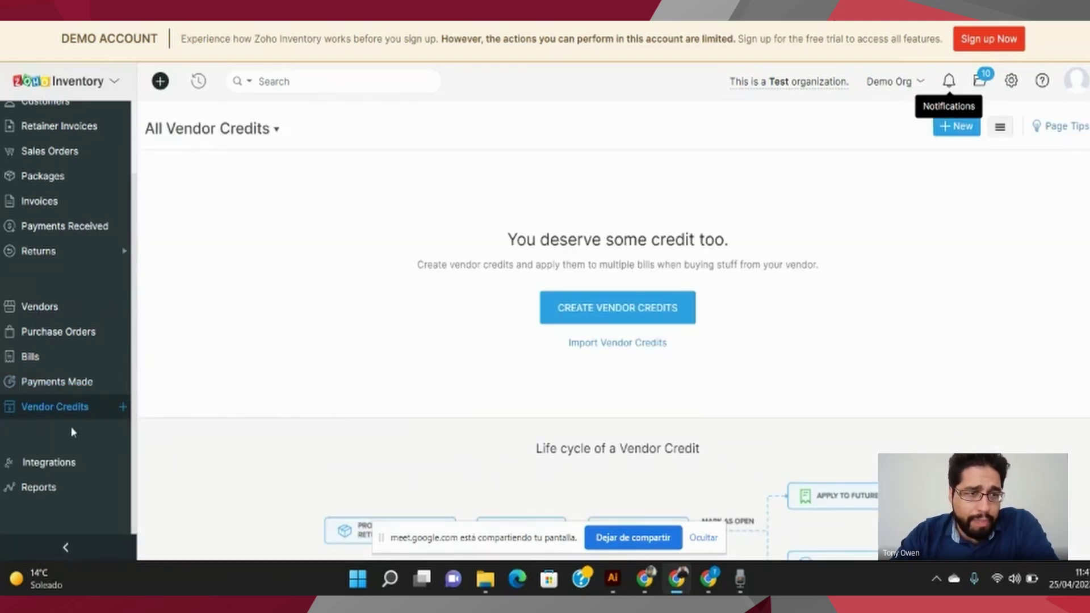
# Open the Integrations settings and try to view Shipment Tracking, dismissing the sign-up dialogs
pyautogui.click(43, 462)
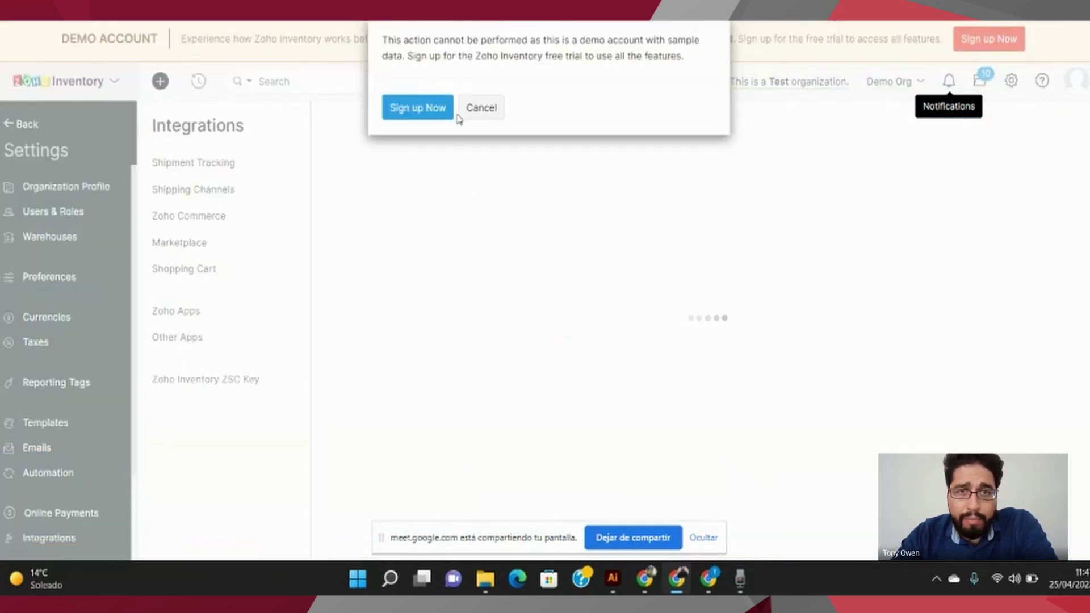
pyautogui.click(481, 107)
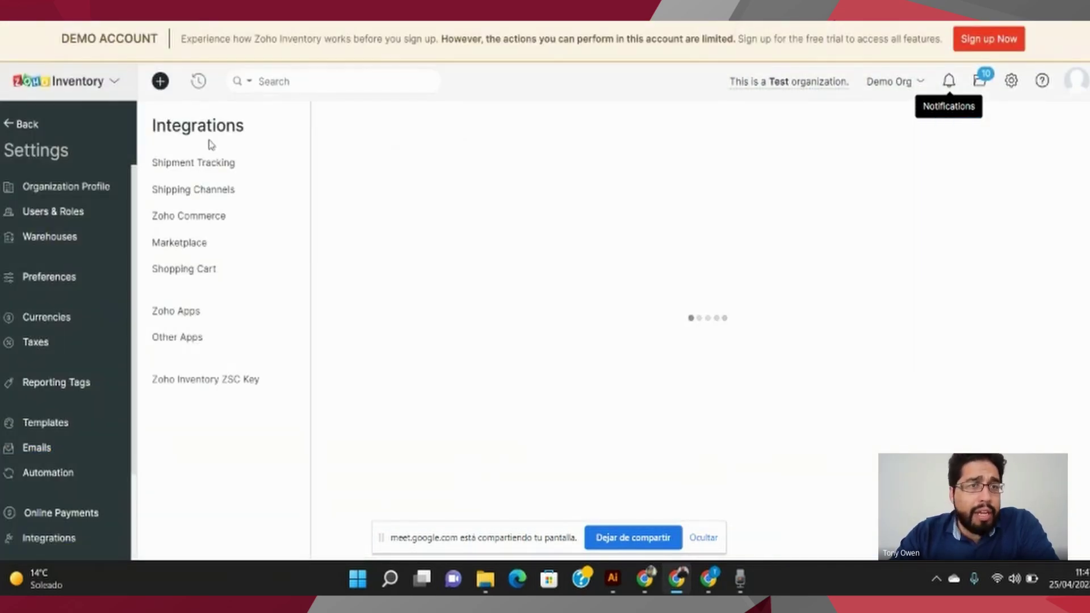
pyautogui.click(217, 164)
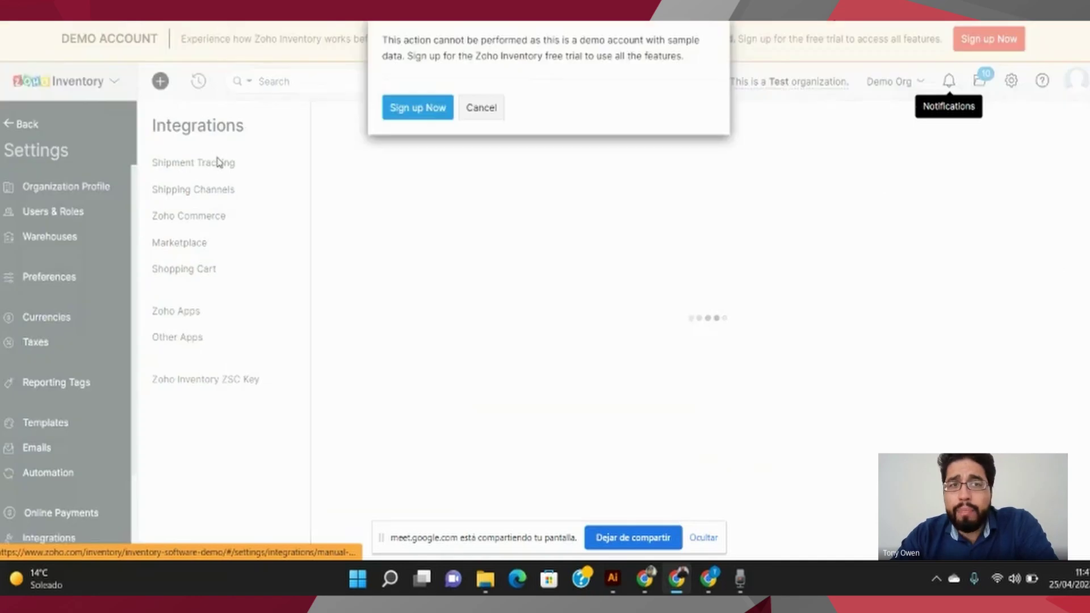
pyautogui.click(488, 109)
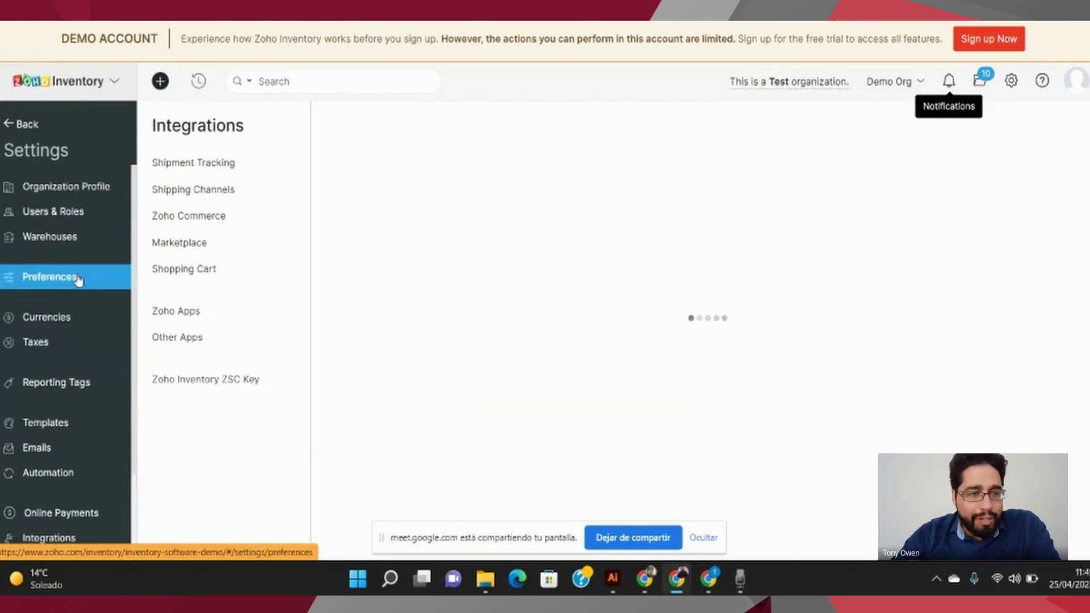
# Look through the remaining settings categories down to Widgets and return to the home page
pyautogui.scroll(-2, 78, 279)
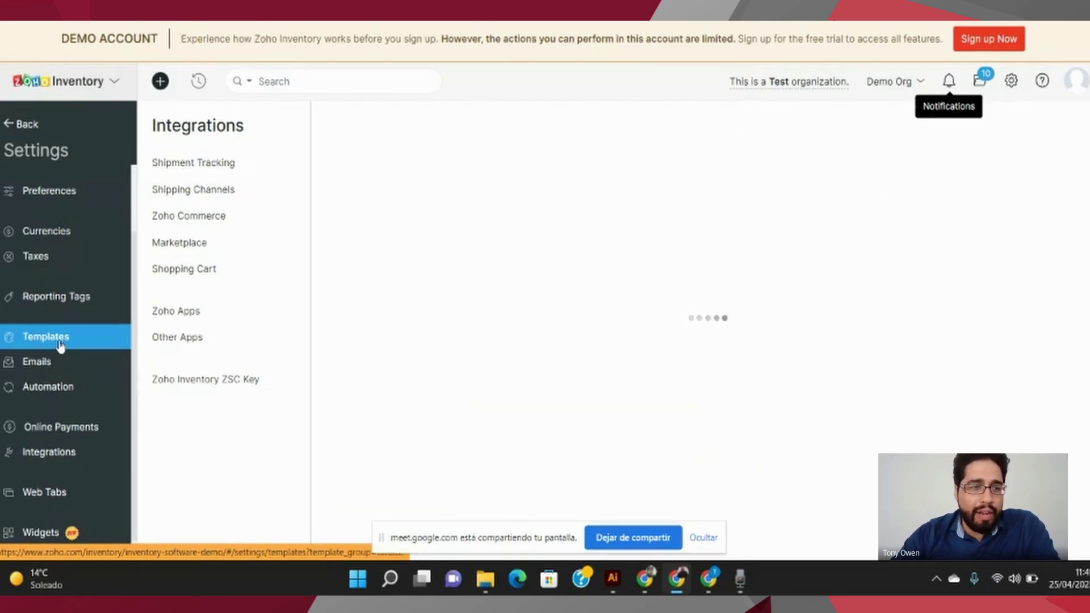
pyautogui.scroll(-1, 60, 347)
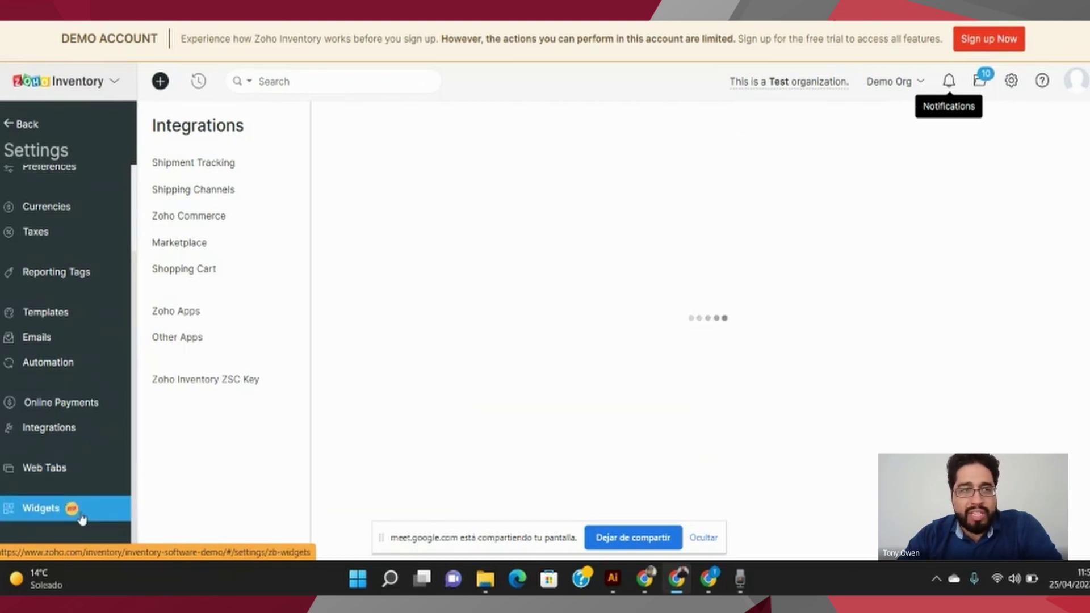
pyautogui.click(7, 125)
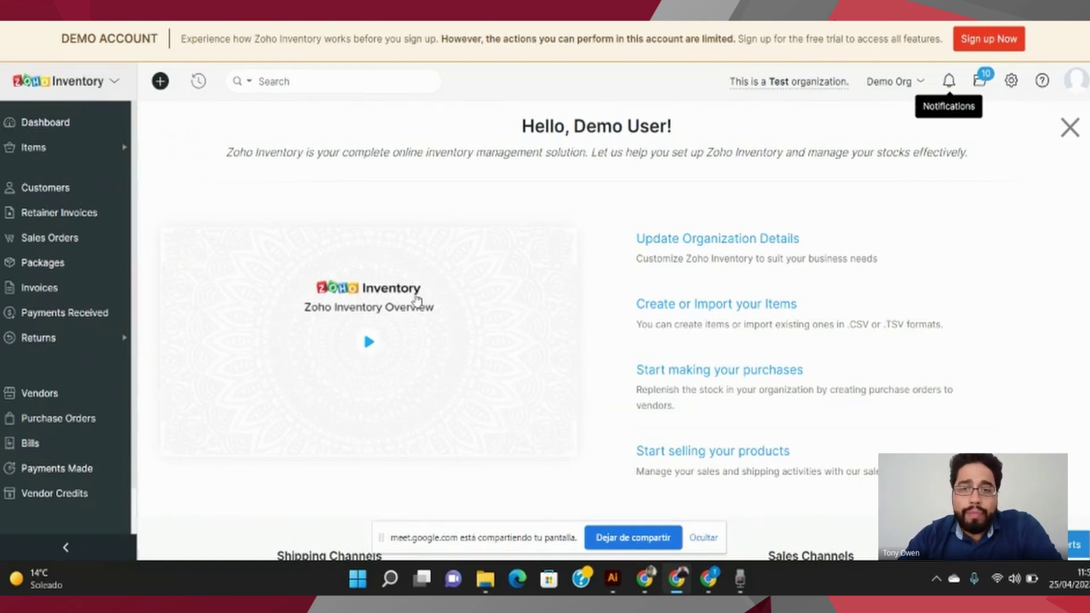
pyautogui.click(638, 538)
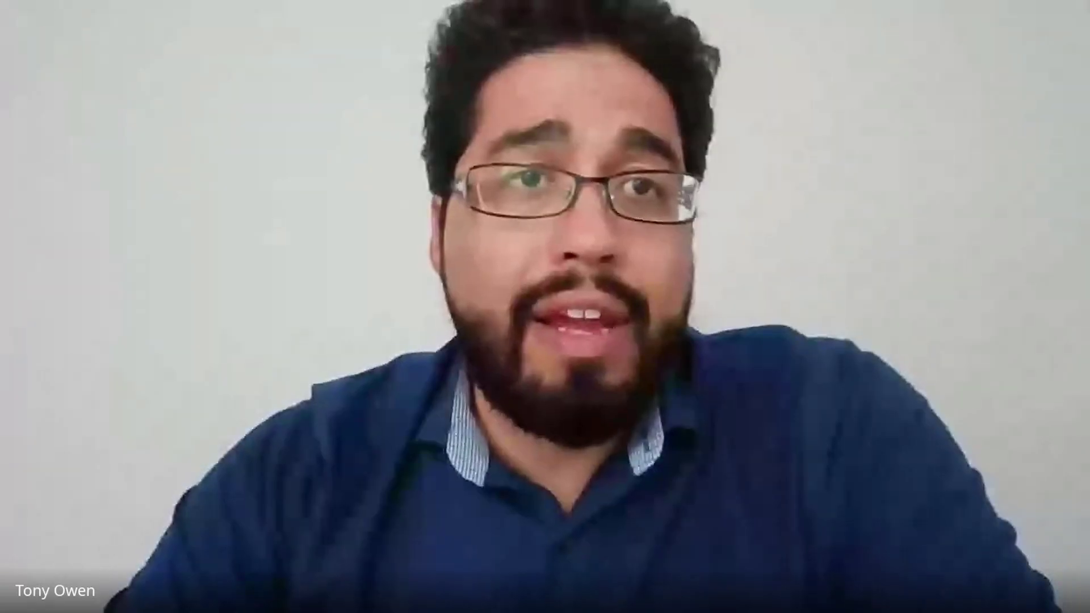